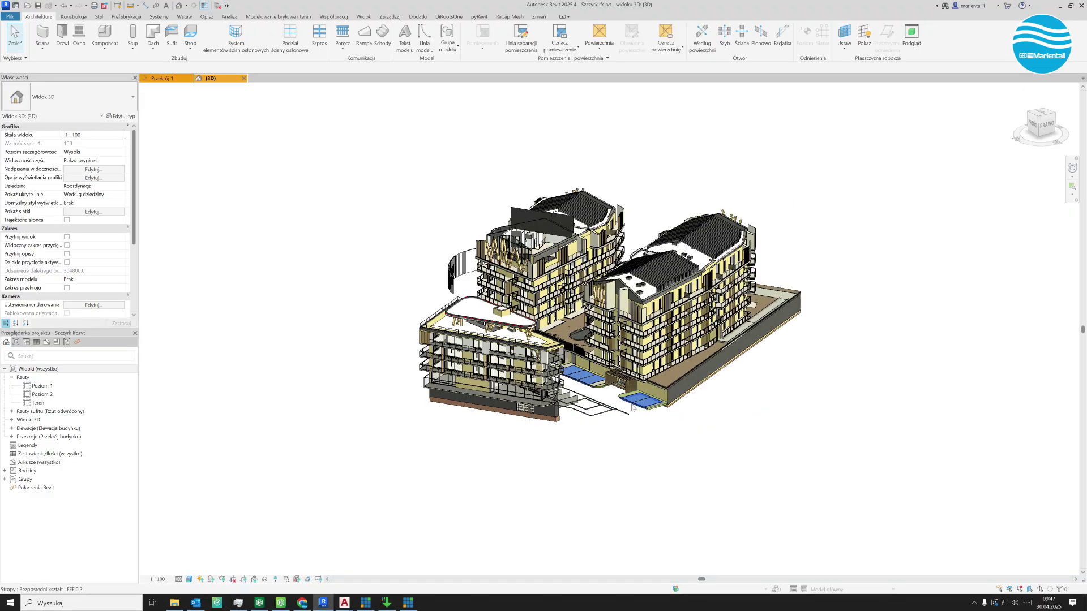
Turn on 'Pokaż chmury punktów w tym widoku' in the Revit view's Visibility/Graphics Point Clouds tab
{"action": "scroll", "coordinate": [604, 408], "scroll_direction": "up", "scroll_amount": 5}
{"action": "scroll", "coordinate": [604, 408], "scroll_direction": "down", "scroll_amount": 6}
{"action": "mouse_move", "coordinate": [605, 408]}
{"action": "left_mouse_down"}
{"action": "mouse_move", "coordinate": [583, 413]}
{"action": "mouse_move", "coordinate": [672, 400]}
{"action": "left_mouse_up"}
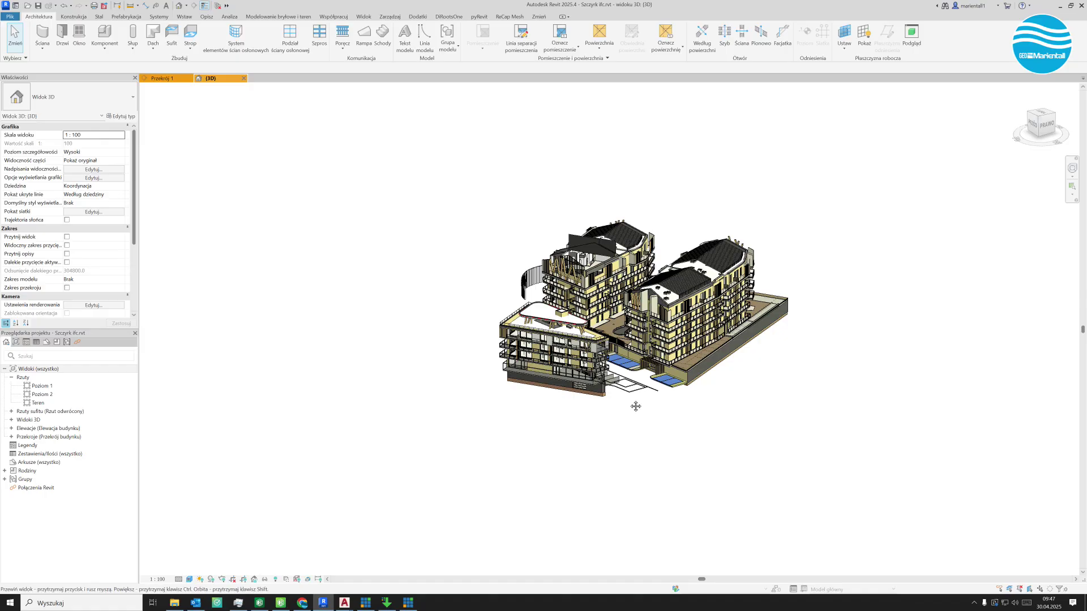
{"action": "left_click_drag", "start_coordinate": [633, 404], "coordinate": [625, 403]}
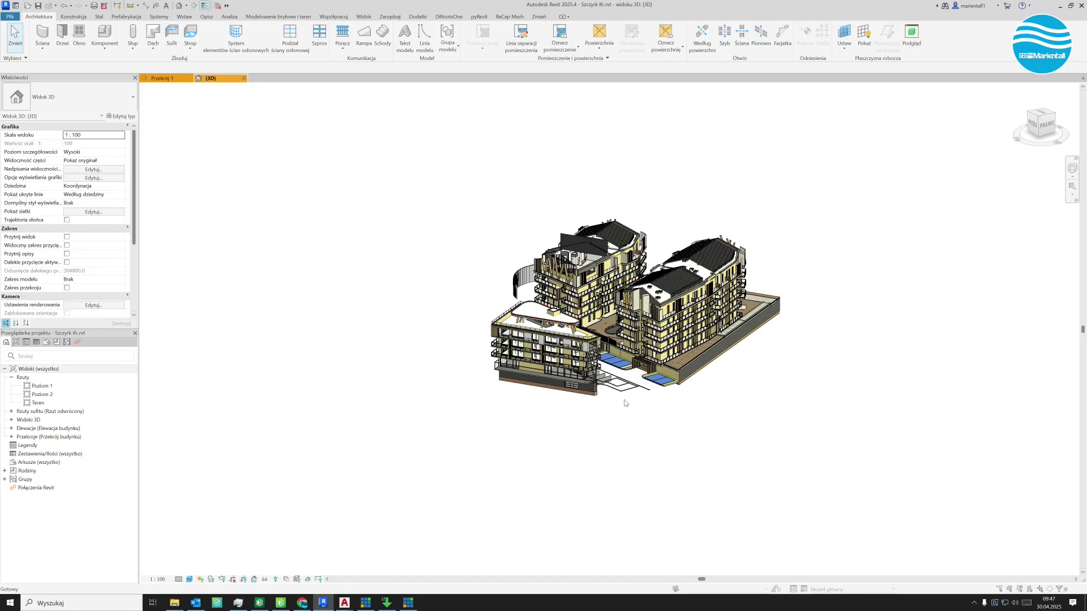
{"action": "key", "text": "v"}
{"action": "key", "text": "v"}
{"action": "left_click", "coordinate": [887, 235]}
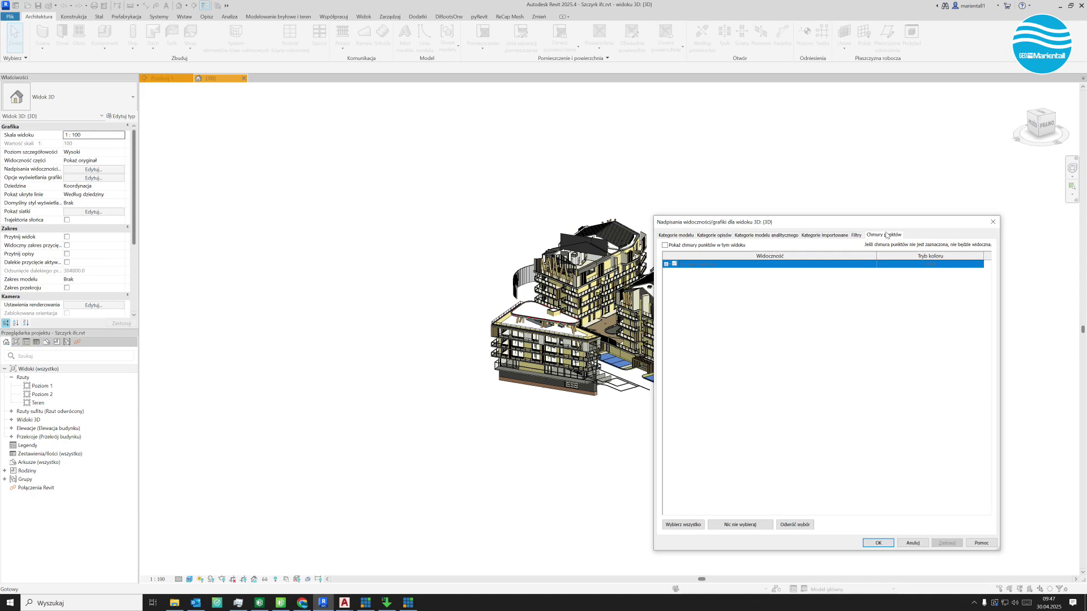
{"action": "left_click", "coordinate": [664, 246]}
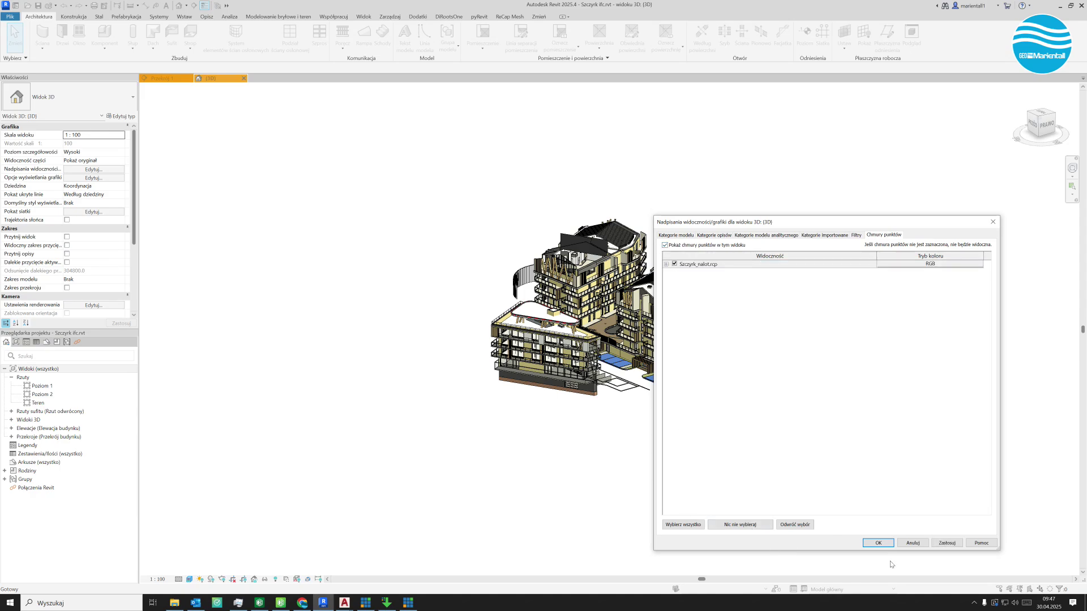
{"action": "left_click", "coordinate": [879, 544]}
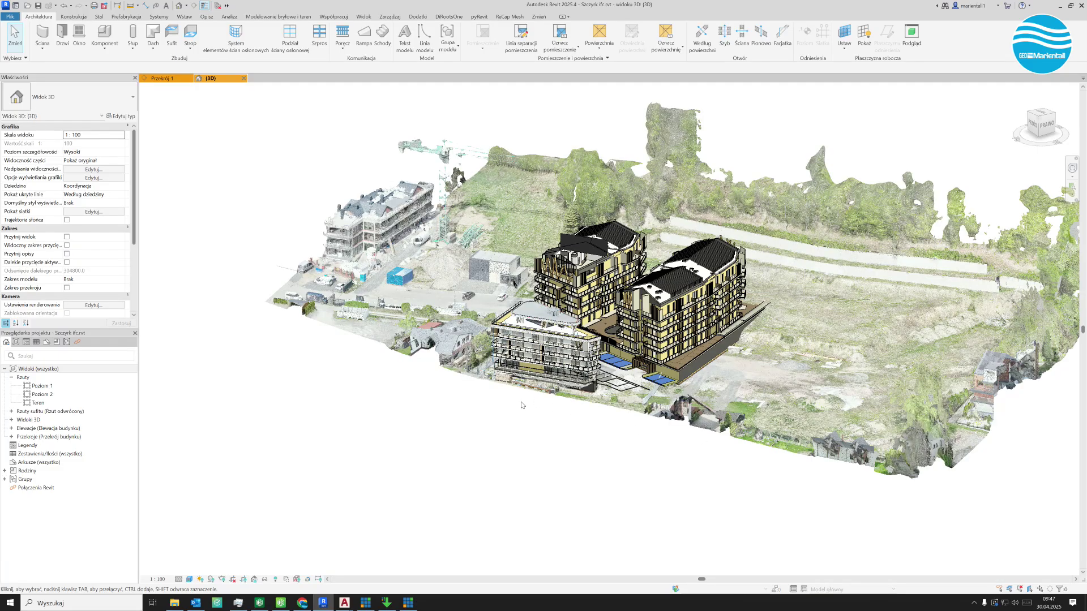
Orbit to a front view of the site, then switch to the browser point cloud viewer
{"action": "left_click_drag", "start_coordinate": [527, 451], "coordinate": [631, 438]}
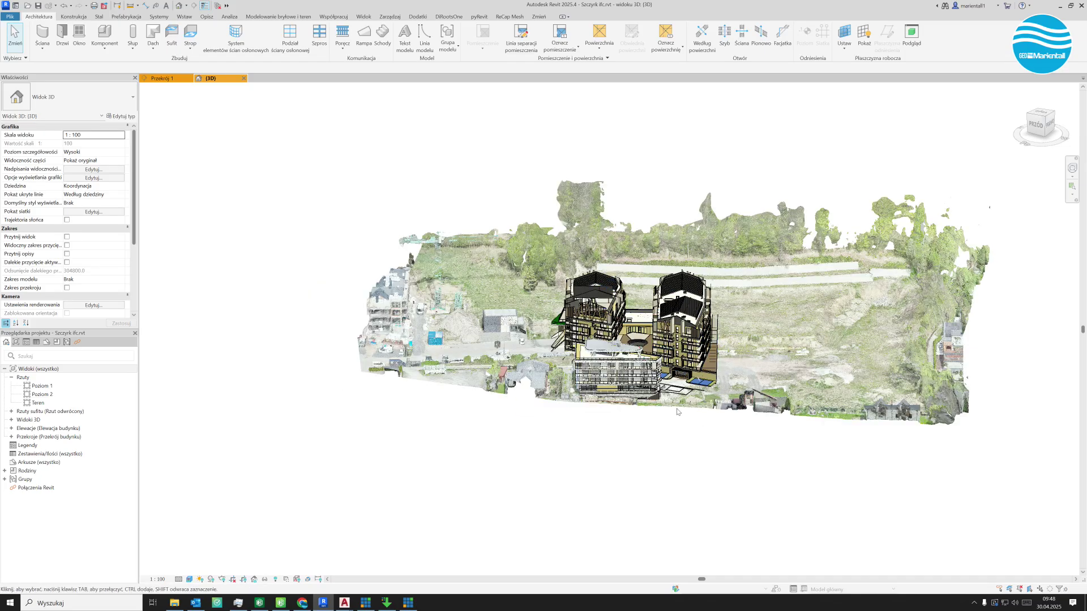
{"action": "left_click_drag", "start_coordinate": [676, 432], "coordinate": [663, 433]}
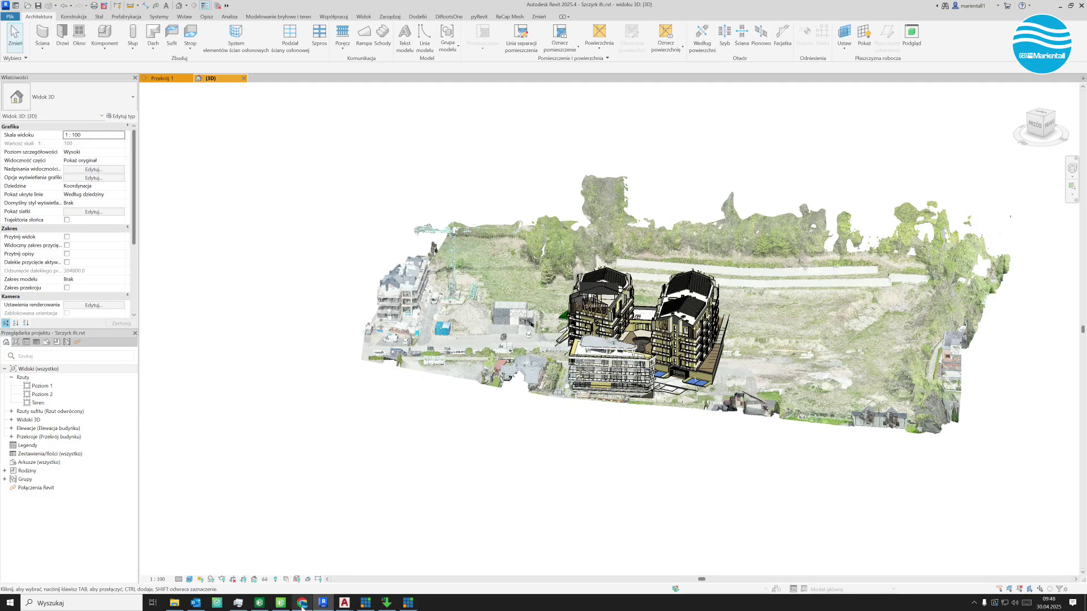
{"action": "mouse_move", "coordinate": [302, 603]}
{"action": "left_click", "coordinate": [317, 581]}
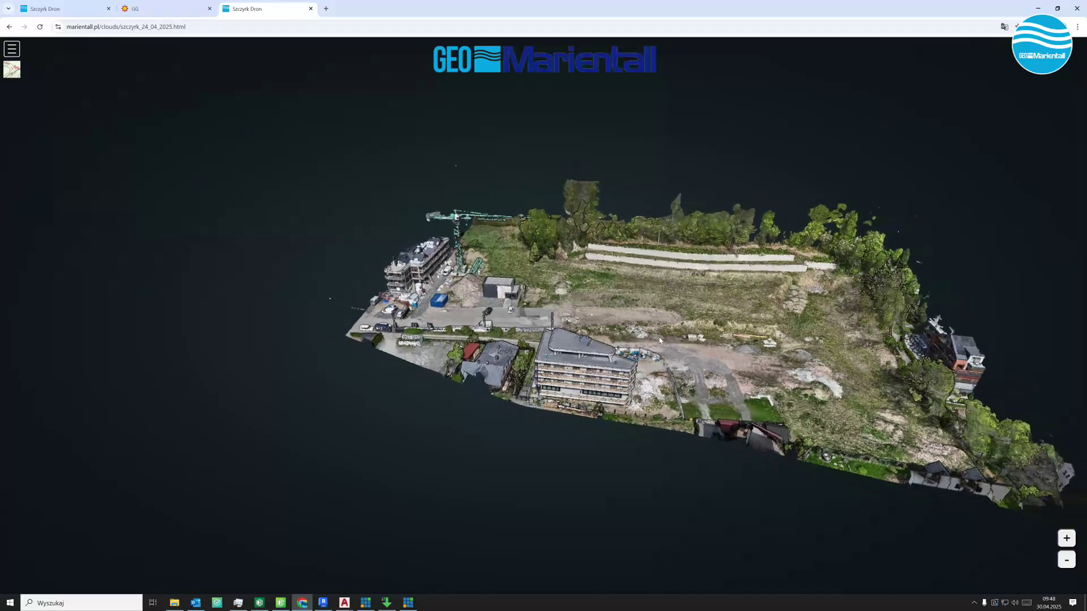
Orbit the drone point cloud, then go to the first Szczyrk Dron tab with the building model
{"action": "mouse_move", "coordinate": [531, 355]}
{"action": "left_mouse_down"}
{"action": "mouse_move", "coordinate": [539, 318]}
{"action": "mouse_move", "coordinate": [757, 364]}
{"action": "mouse_move", "coordinate": [510, 297]}
{"action": "left_mouse_up"}
{"action": "left_click_drag", "start_coordinate": [530, 421], "coordinate": [499, 424]}
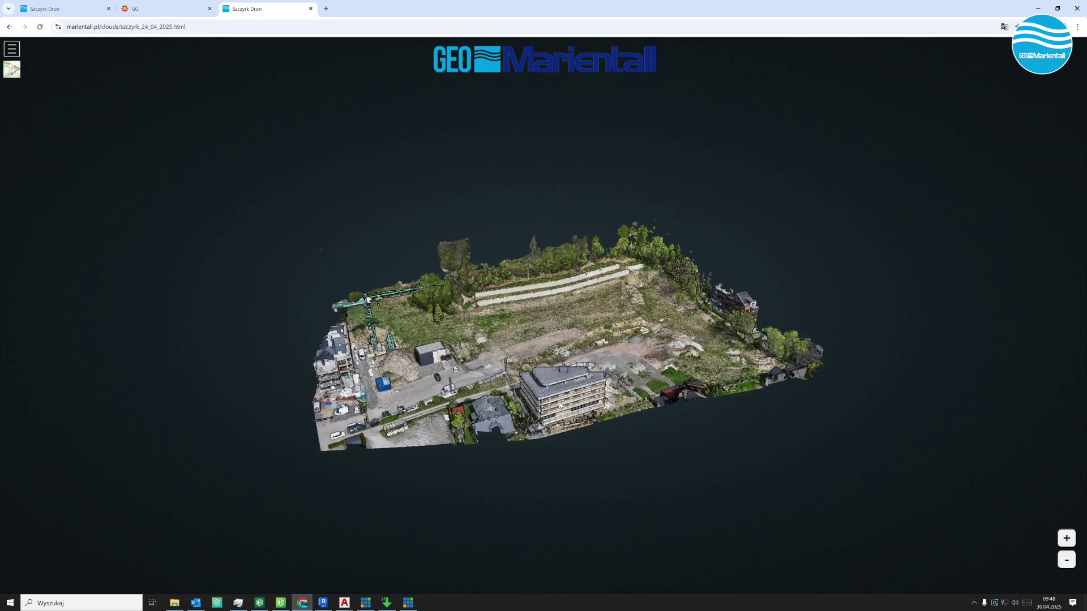
{"action": "left_click_drag", "start_coordinate": [560, 405], "coordinate": [552, 406]}
{"action": "left_click", "coordinate": [89, 8]}
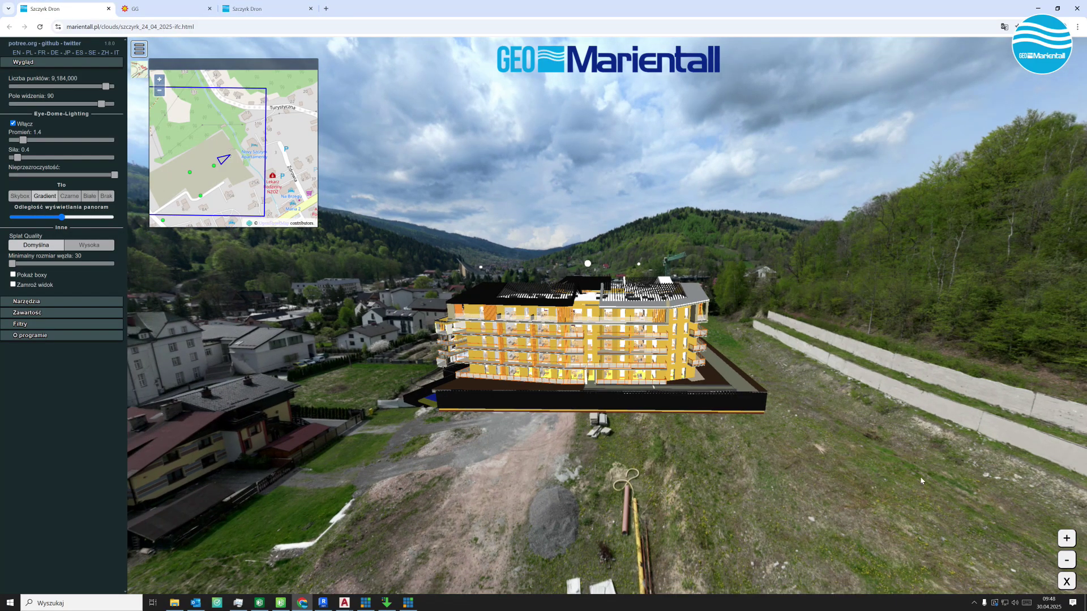
Widen the panorama's field of view, exit it, and orbit to face the buildings from the front
{"action": "scroll", "coordinate": [921, 482], "scroll_direction": "down", "scroll_amount": 3}
{"action": "scroll", "coordinate": [921, 482], "scroll_direction": "down", "scroll_amount": 1}
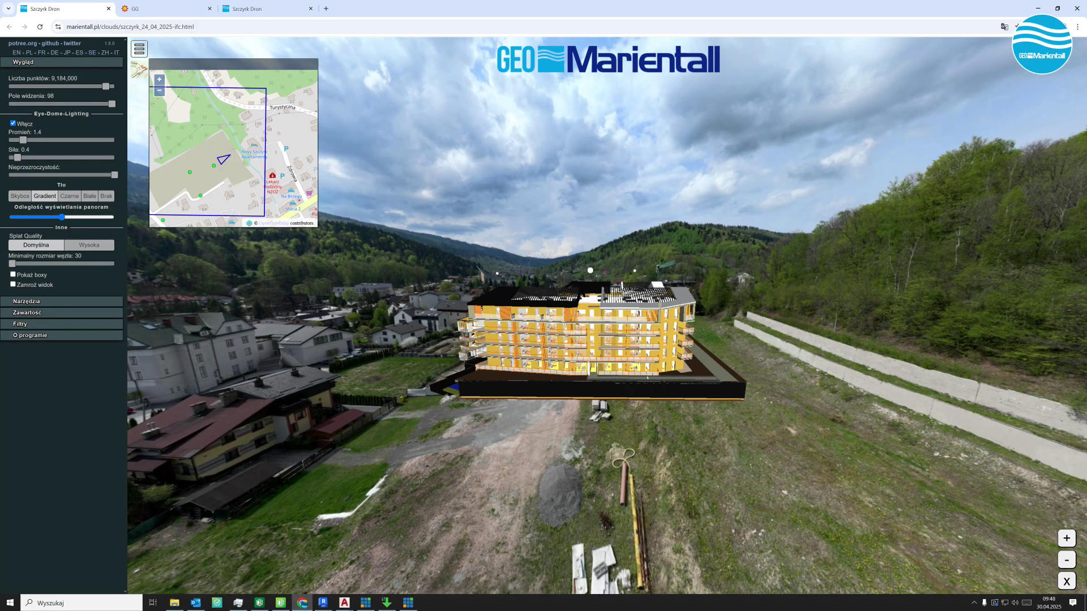
{"action": "left_click", "coordinate": [1066, 581]}
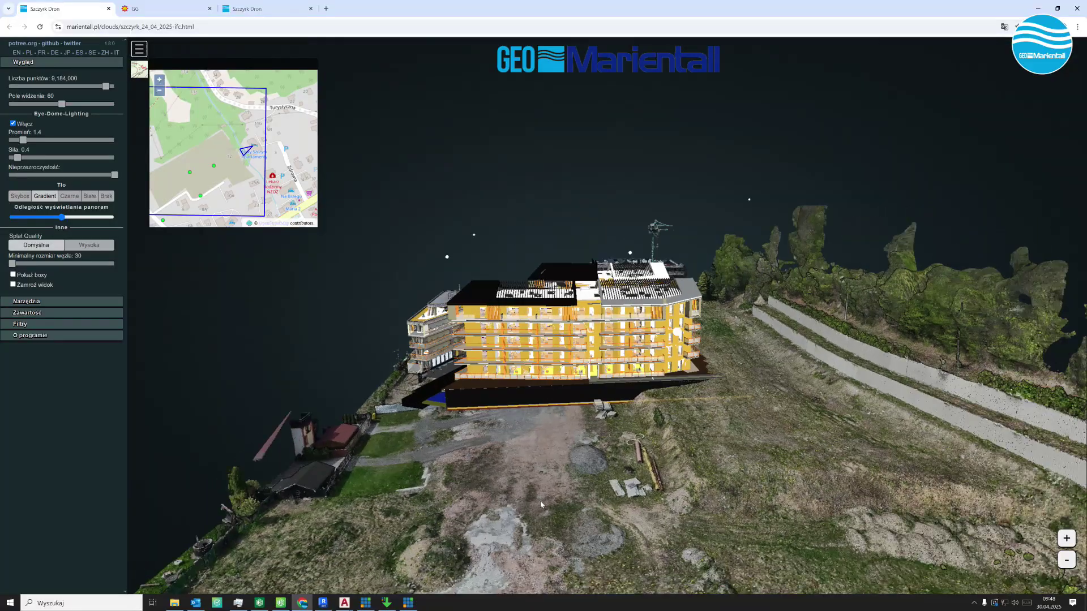
{"action": "mouse_move", "coordinate": [633, 451]}
{"action": "left_mouse_down"}
{"action": "mouse_move", "coordinate": [578, 501]}
{"action": "mouse_move", "coordinate": [628, 468]}
{"action": "mouse_move", "coordinate": [492, 517]}
{"action": "left_mouse_up"}
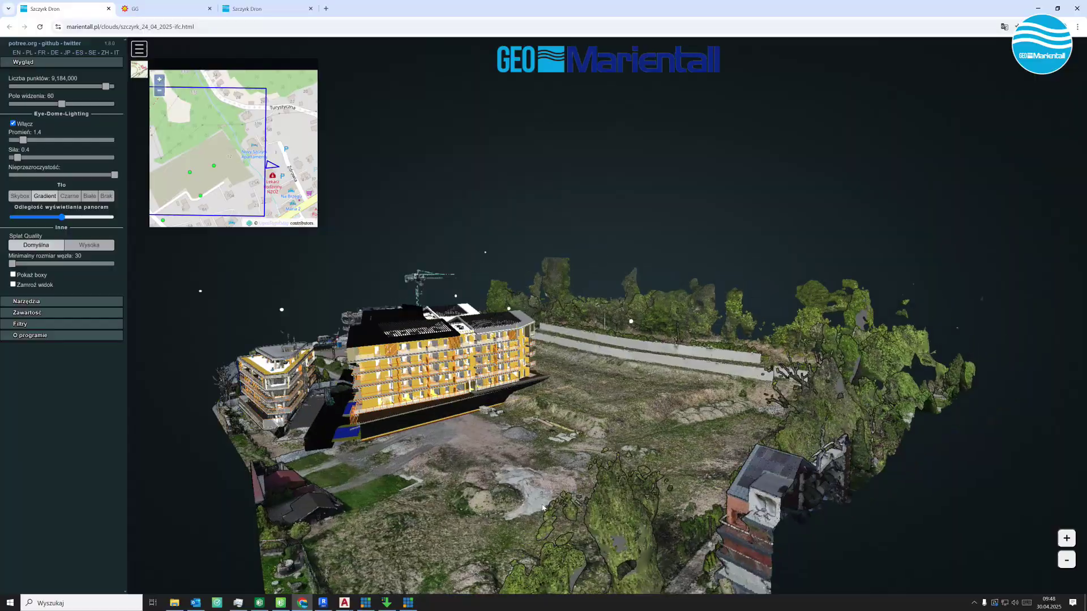
{"action": "mouse_move", "coordinate": [508, 512]}
{"action": "left_mouse_down"}
{"action": "mouse_move", "coordinate": [568, 477]}
{"action": "mouse_move", "coordinate": [544, 489]}
{"action": "mouse_move", "coordinate": [515, 477]}
{"action": "mouse_move", "coordinate": [564, 434]}
{"action": "left_mouse_up"}
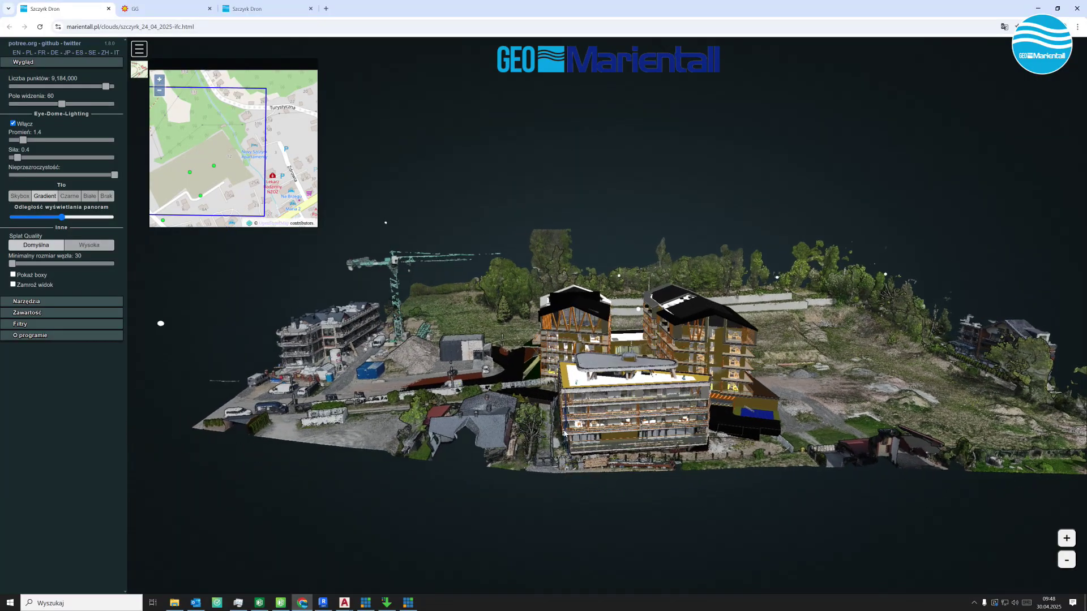
{"action": "scroll", "coordinate": [574, 404], "scroll_direction": "up", "scroll_amount": 3}
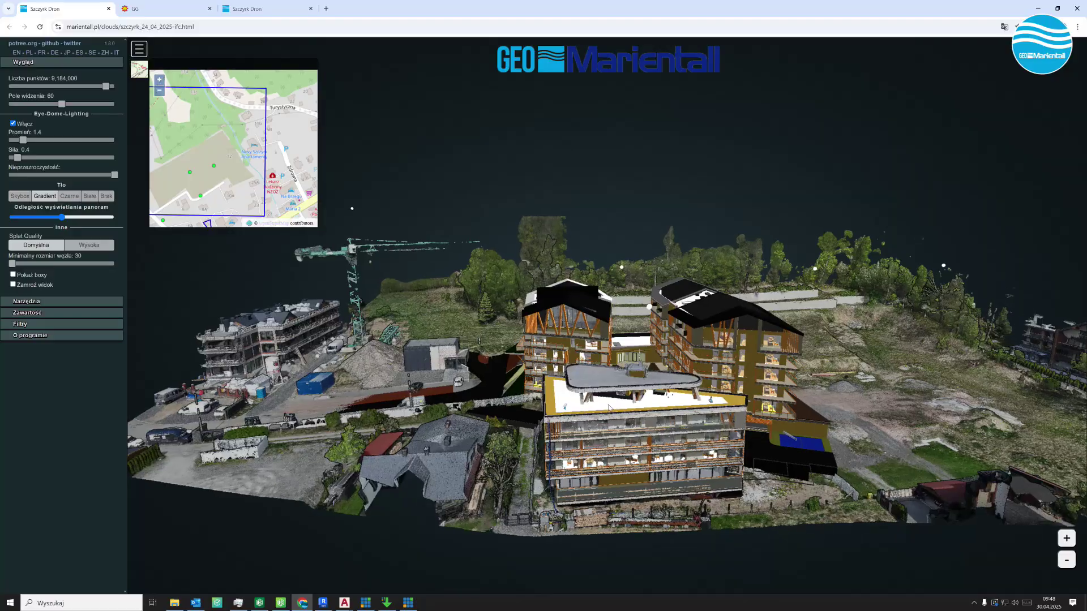
{"action": "scroll", "coordinate": [689, 407], "scroll_direction": "up", "scroll_amount": 3}
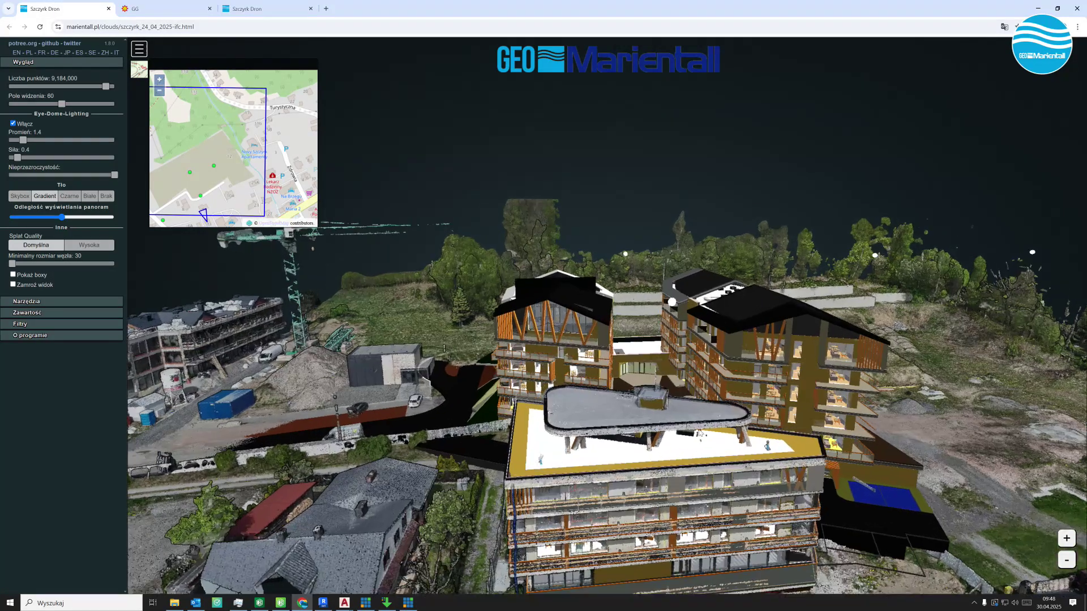
{"action": "scroll", "coordinate": [813, 475], "scroll_direction": "up", "scroll_amount": 3}
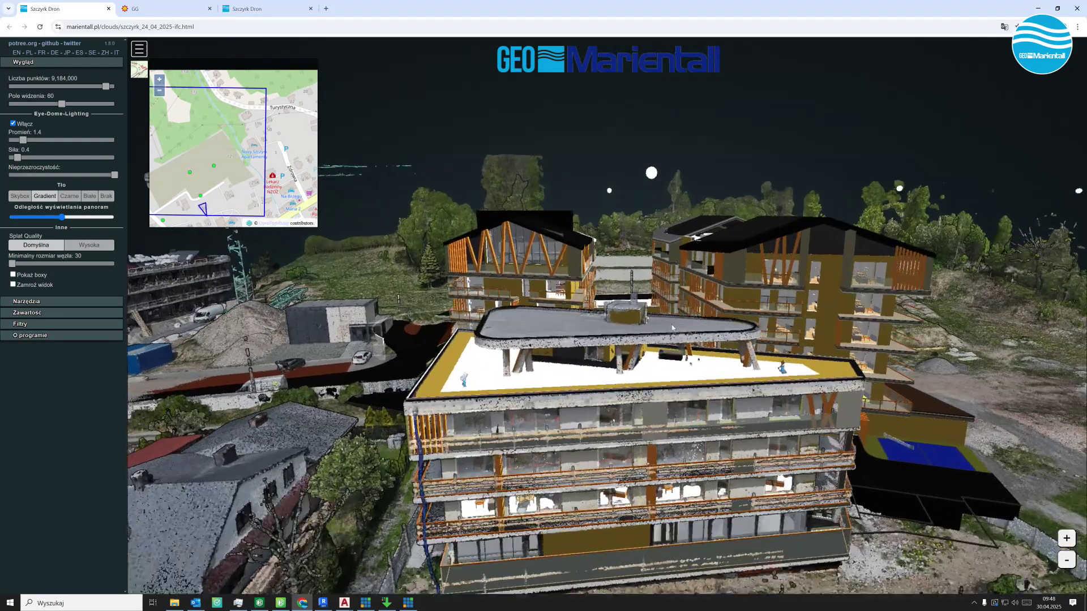
{"action": "scroll", "coordinate": [779, 375], "scroll_direction": "up", "scroll_amount": 2}
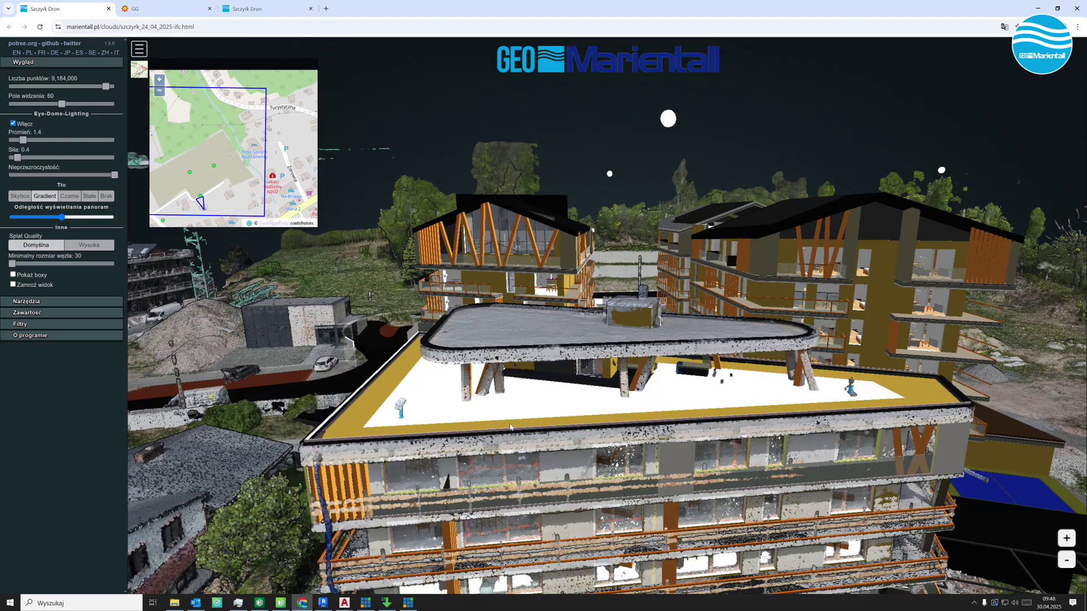
{"action": "scroll", "coordinate": [477, 416], "scroll_direction": "down", "scroll_amount": 3}
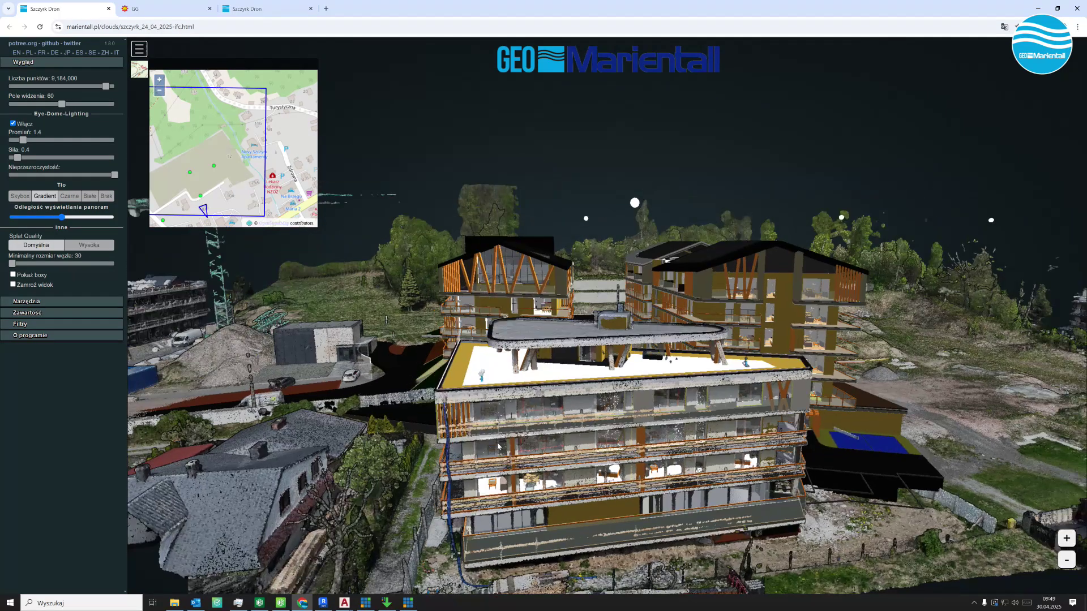
{"action": "scroll", "coordinate": [519, 458], "scroll_direction": "down", "scroll_amount": 2}
{"action": "scroll", "coordinate": [543, 458], "scroll_direction": "down", "scroll_amount": 2}
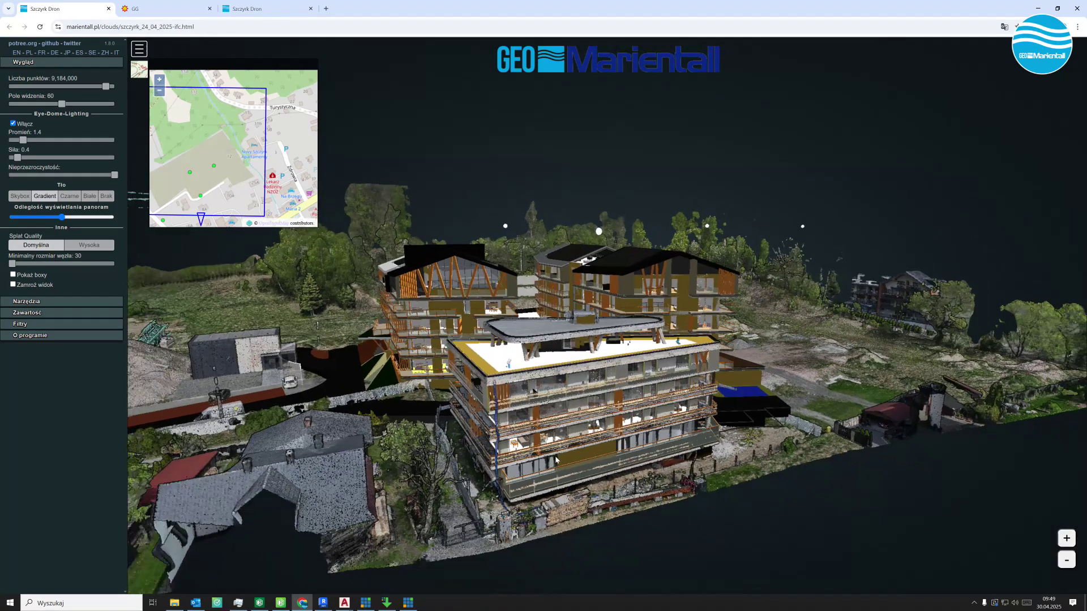
{"action": "left_click_drag", "start_coordinate": [556, 460], "coordinate": [625, 466]}
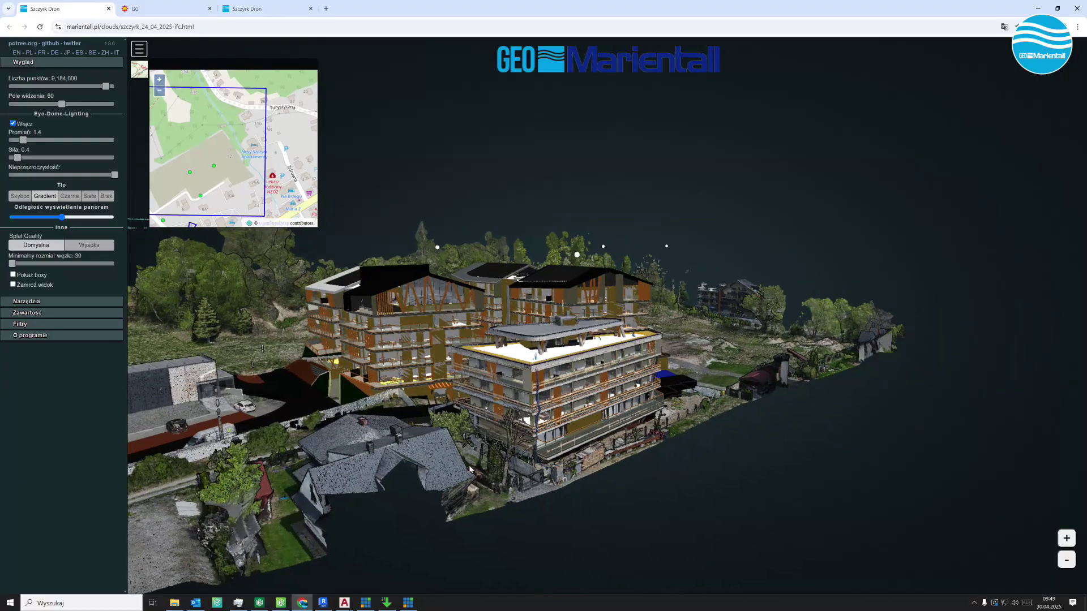
{"action": "scroll", "coordinate": [598, 472], "scroll_direction": "up", "scroll_amount": 3}
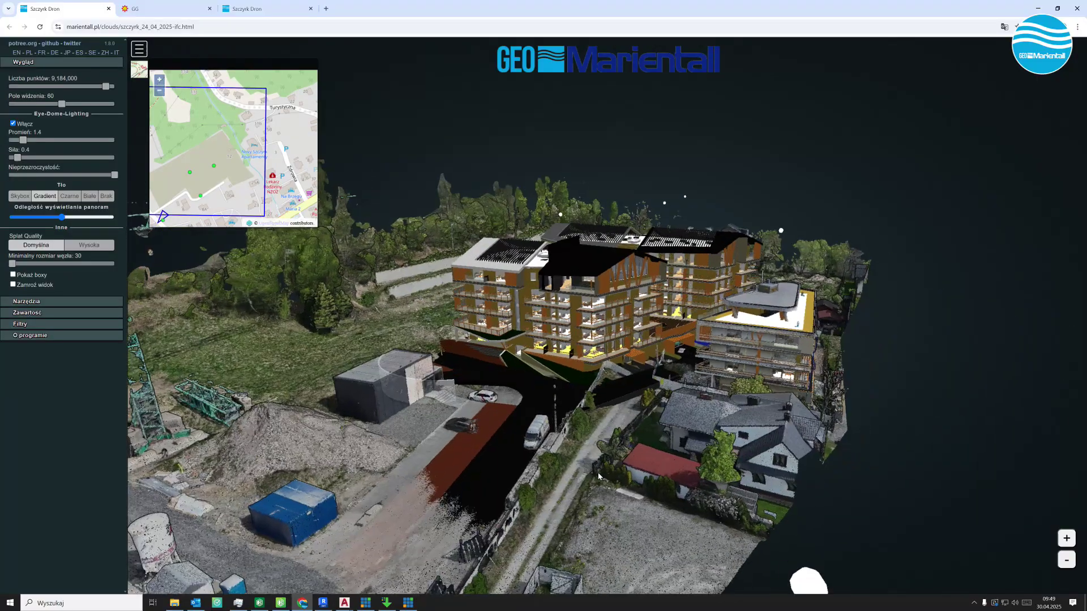
{"action": "scroll", "coordinate": [605, 466], "scroll_direction": "down", "scroll_amount": 3}
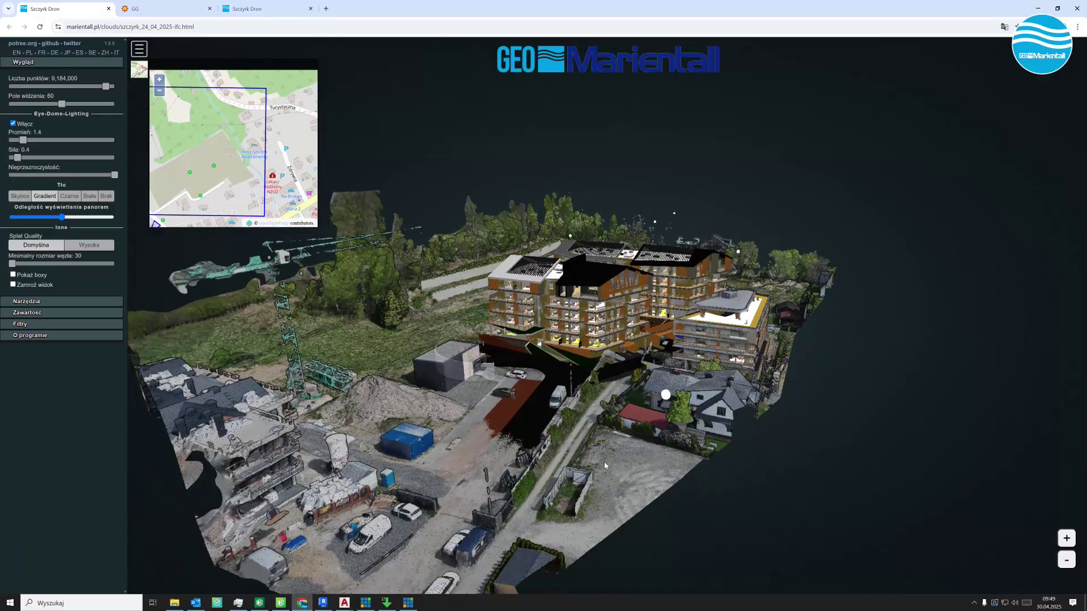
{"action": "left_click_drag", "start_coordinate": [605, 466], "coordinate": [588, 499]}
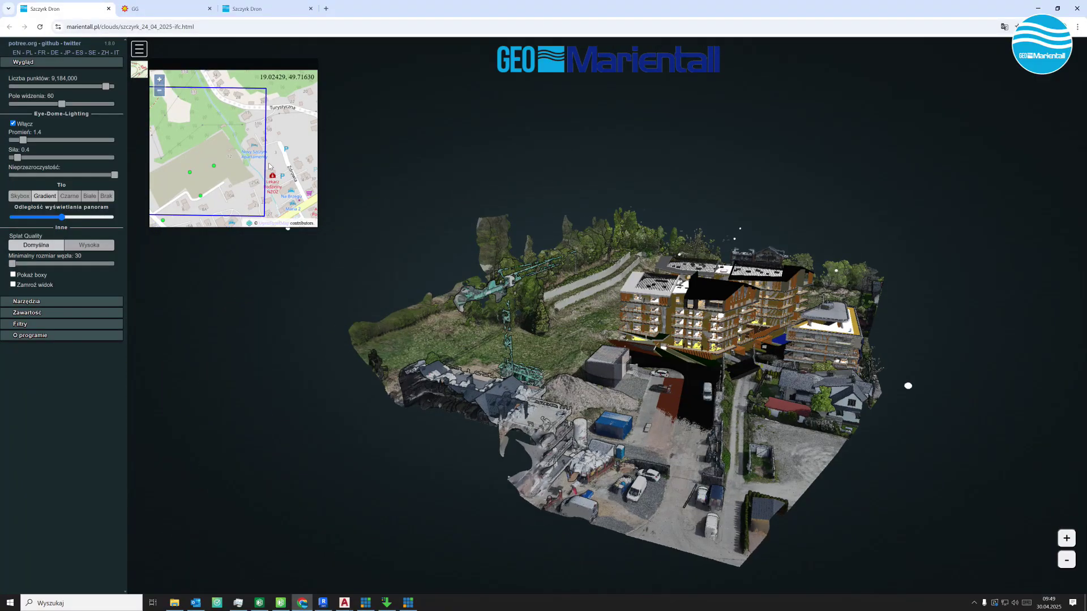
{"action": "scroll", "coordinate": [232, 166], "scroll_direction": "down", "scroll_amount": 3}
{"action": "scroll", "coordinate": [236, 177], "scroll_direction": "down", "scroll_amount": 1}
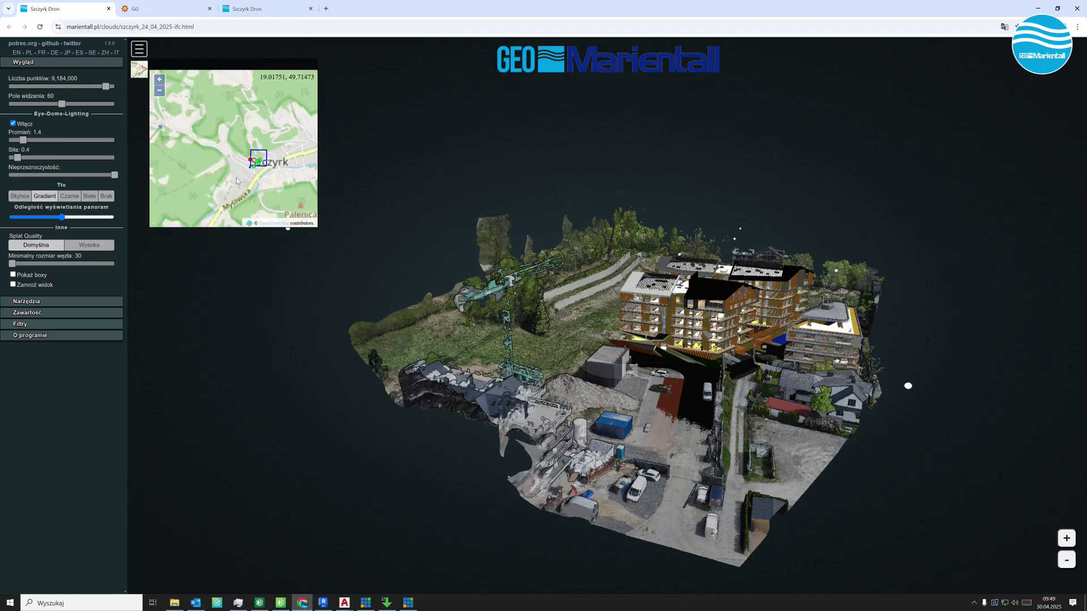
{"action": "scroll", "coordinate": [255, 167], "scroll_direction": "up", "scroll_amount": 1}
{"action": "scroll", "coordinate": [258, 165], "scroll_direction": "up", "scroll_amount": 3}
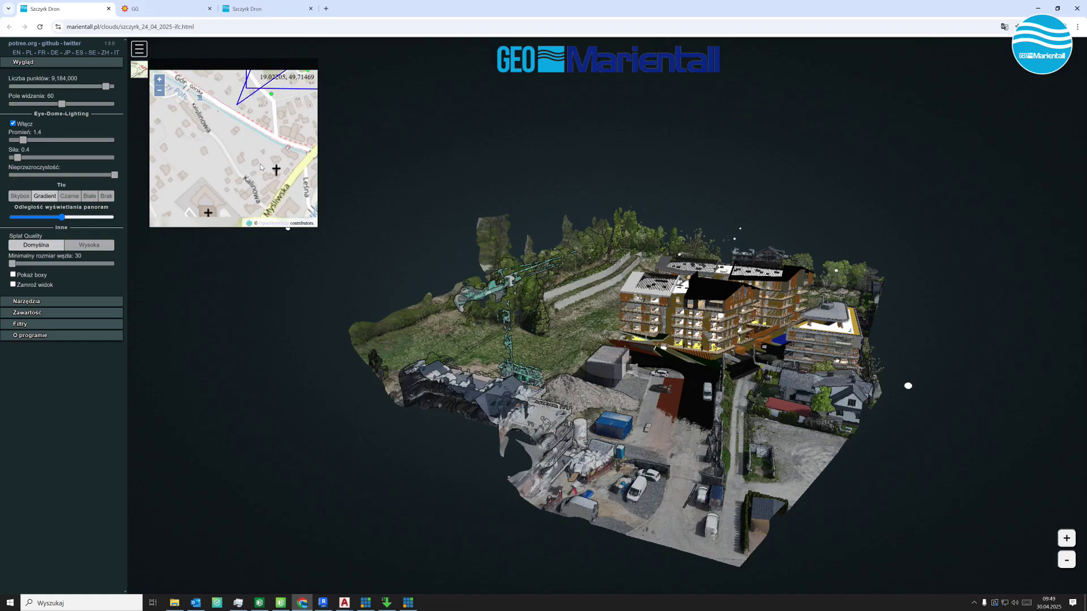
{"action": "scroll", "coordinate": [260, 138], "scroll_direction": "down", "scroll_amount": 3}
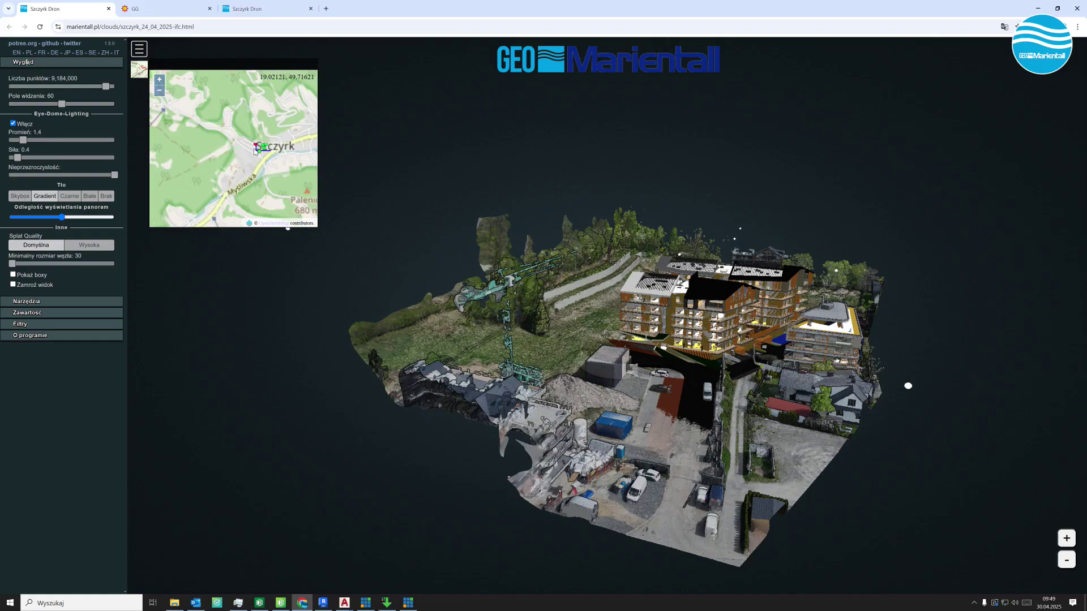
Open the nearest 360° drone panorama, turn toward the town and widen the field of view
{"action": "left_click", "coordinate": [259, 147]}
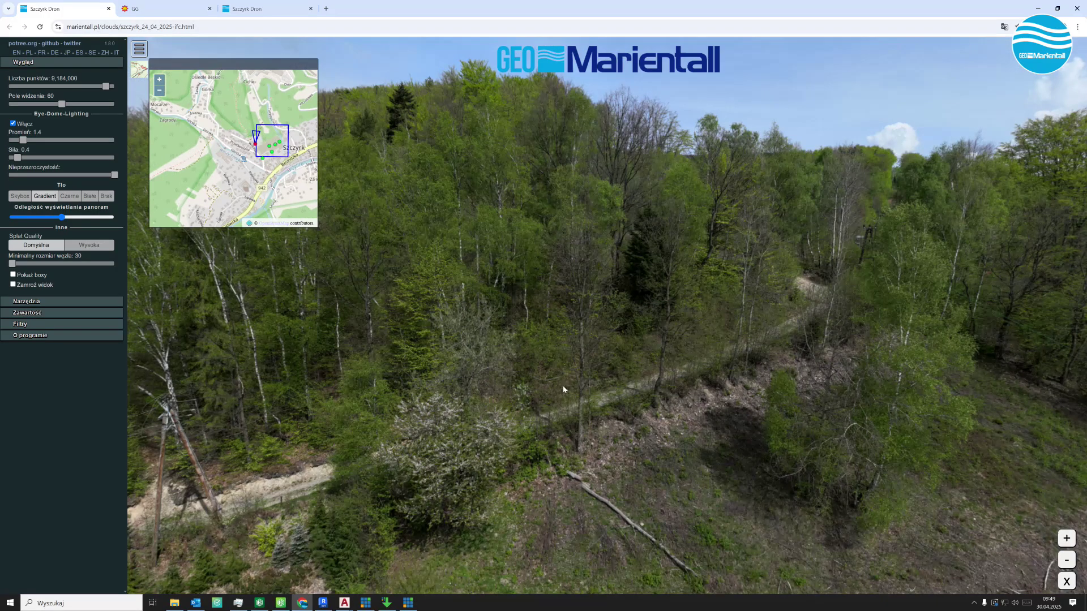
{"action": "mouse_move", "coordinate": [863, 362]}
{"action": "left_mouse_down"}
{"action": "mouse_move", "coordinate": [438, 379]}
{"action": "mouse_move", "coordinate": [607, 382]}
{"action": "mouse_move", "coordinate": [559, 386]}
{"action": "left_mouse_up"}
{"action": "scroll", "coordinate": [562, 385], "scroll_direction": "down", "scroll_amount": 3}
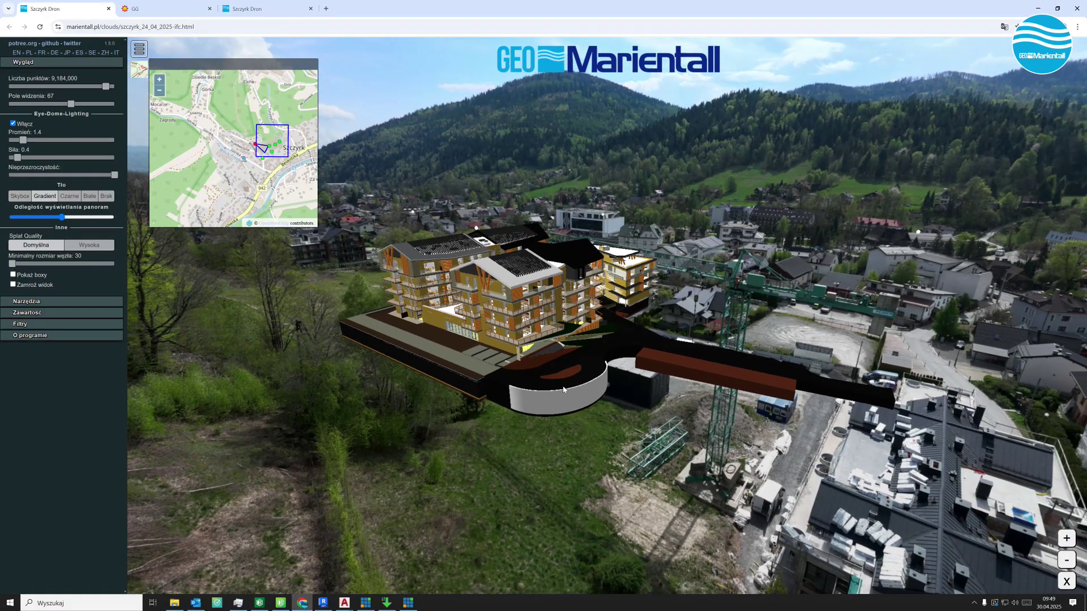
{"action": "scroll", "coordinate": [569, 394], "scroll_direction": "down", "scroll_amount": 2}
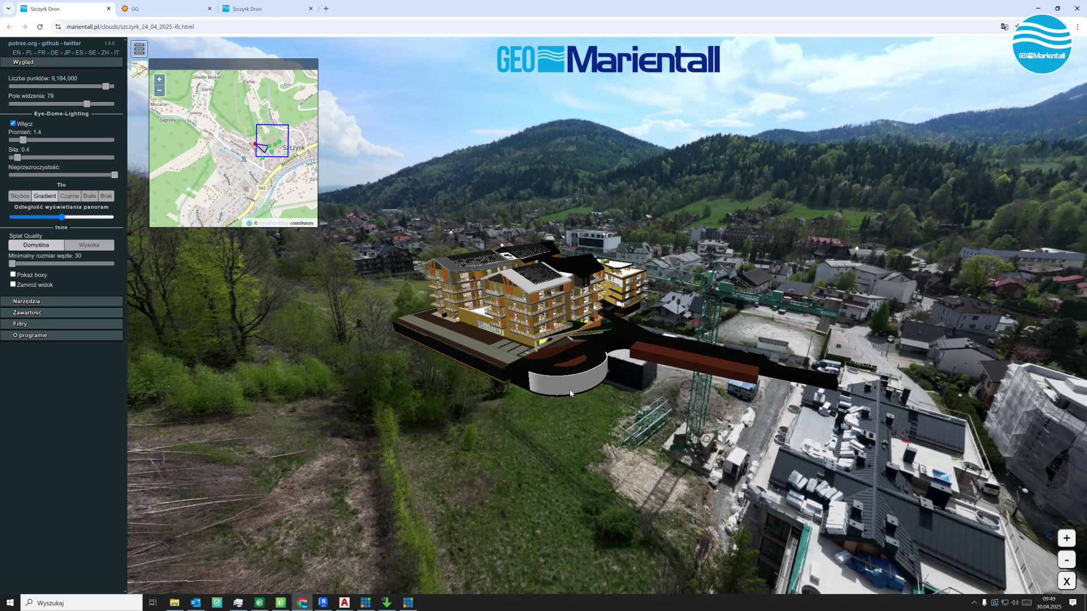
{"action": "scroll", "coordinate": [713, 505], "scroll_direction": "down", "scroll_amount": 1}
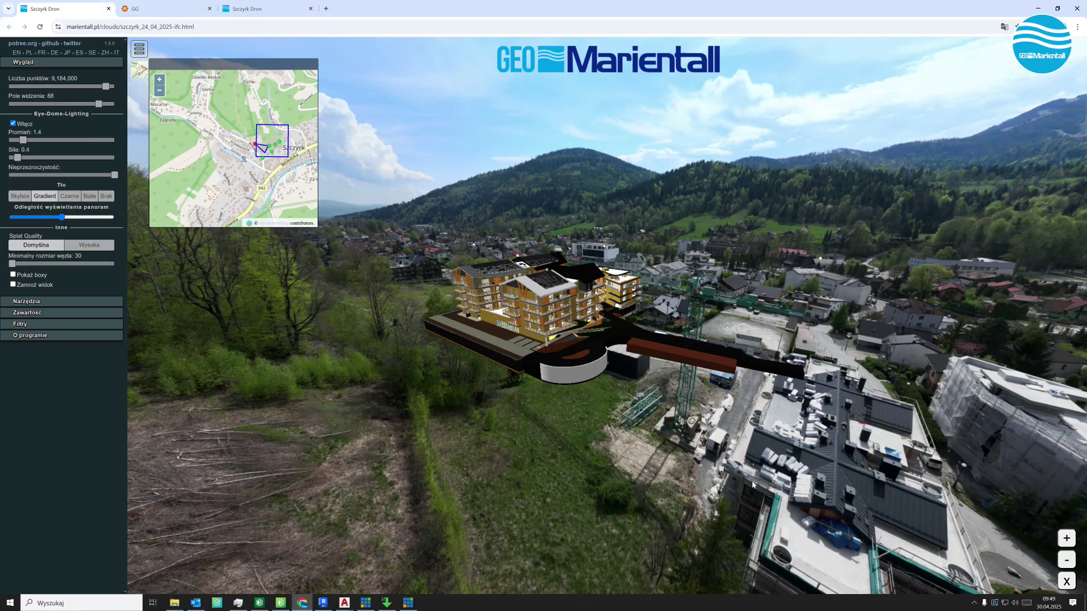
{"action": "scroll", "coordinate": [743, 478], "scroll_direction": "down", "scroll_amount": 1}
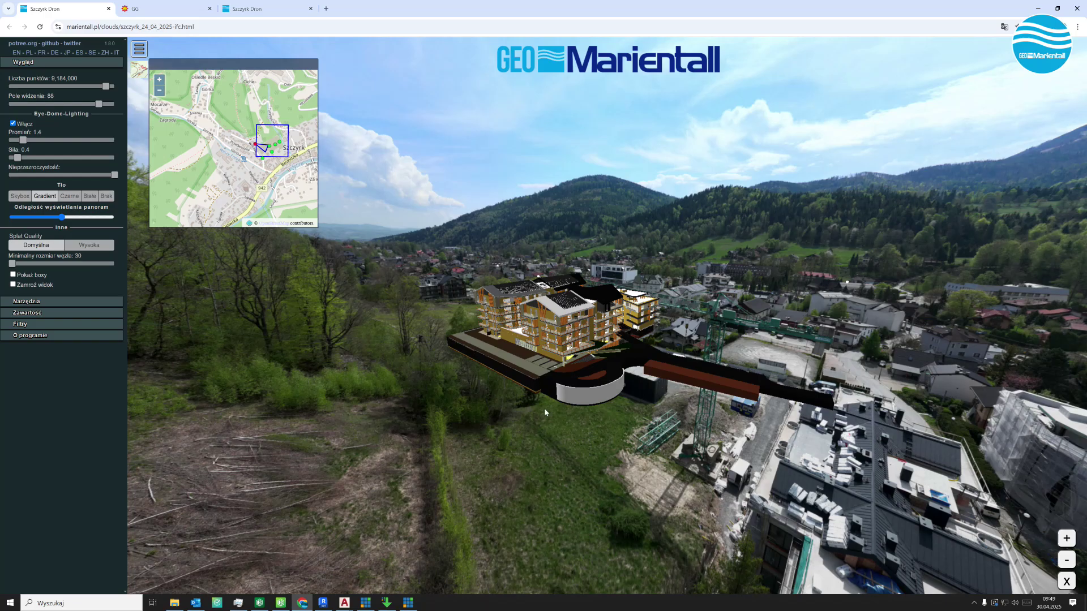
{"action": "scroll", "coordinate": [270, 151], "scroll_direction": "up", "scroll_amount": 3}
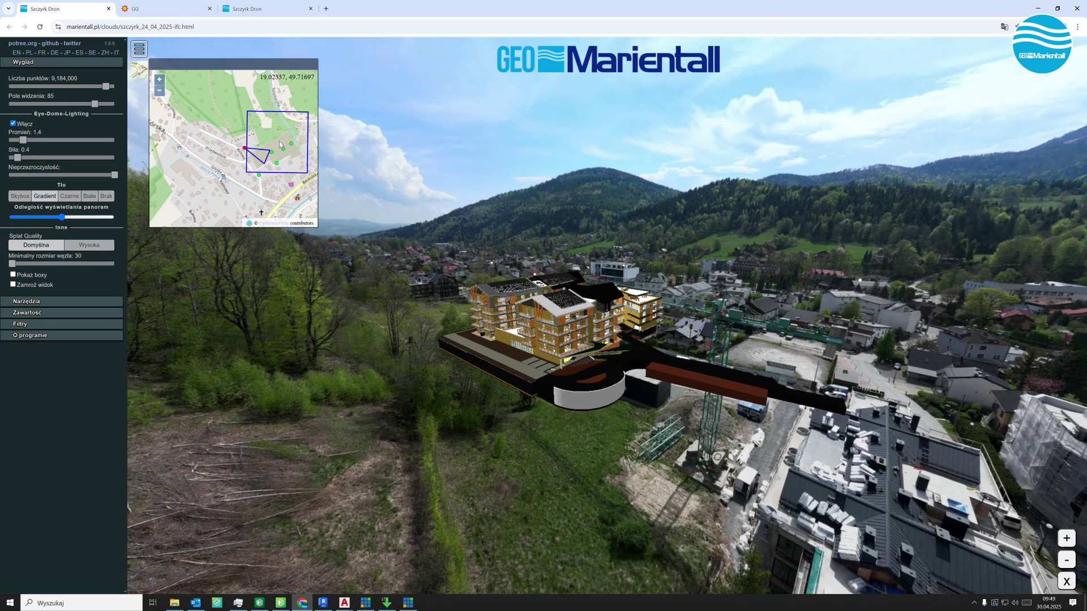
{"action": "scroll", "coordinate": [269, 161], "scroll_direction": "down", "scroll_amount": 3}
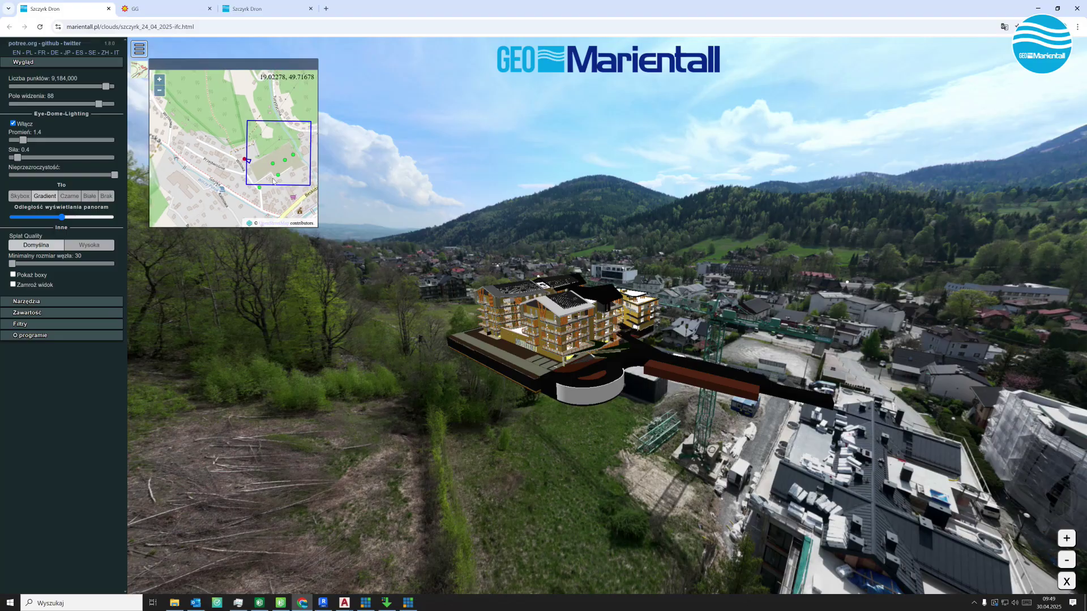
{"action": "left_click", "coordinate": [280, 156]}
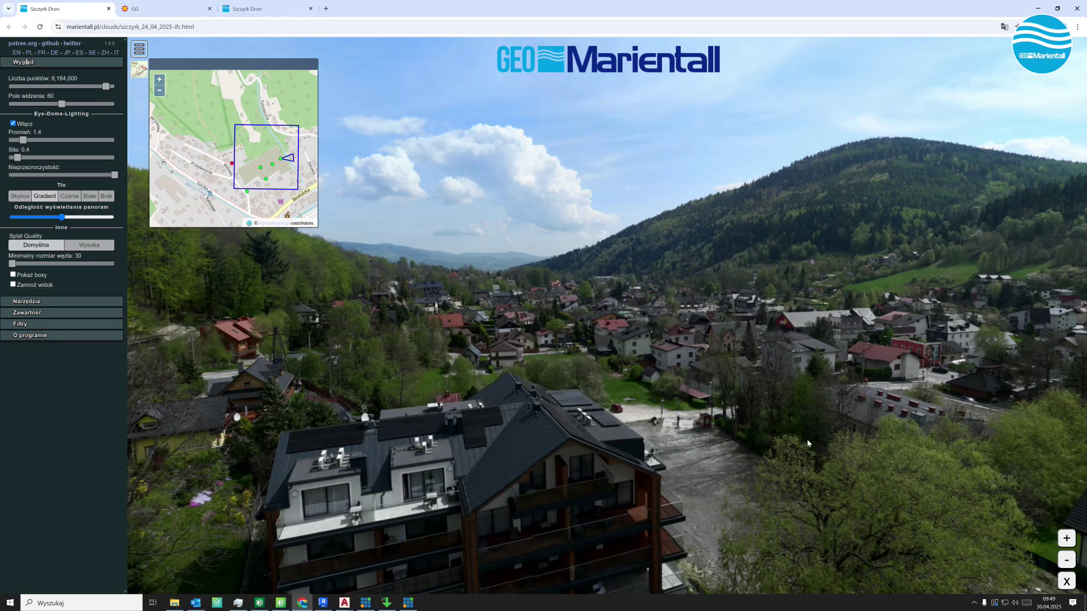
From the panorama beside the building, widen to maximum field of view, rotate around the model, then exit
{"action": "mouse_move", "coordinate": [807, 440]}
{"action": "left_mouse_down"}
{"action": "mouse_move", "coordinate": [524, 431]}
{"action": "mouse_move", "coordinate": [516, 456]}
{"action": "left_mouse_up"}
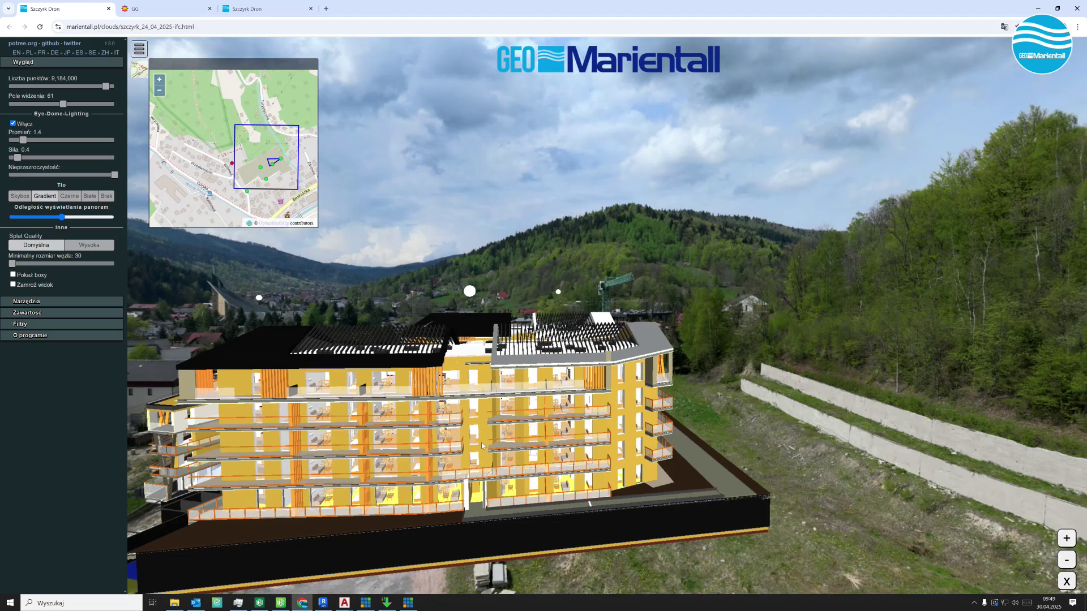
{"action": "scroll", "coordinate": [482, 445], "scroll_direction": "down", "scroll_amount": 3}
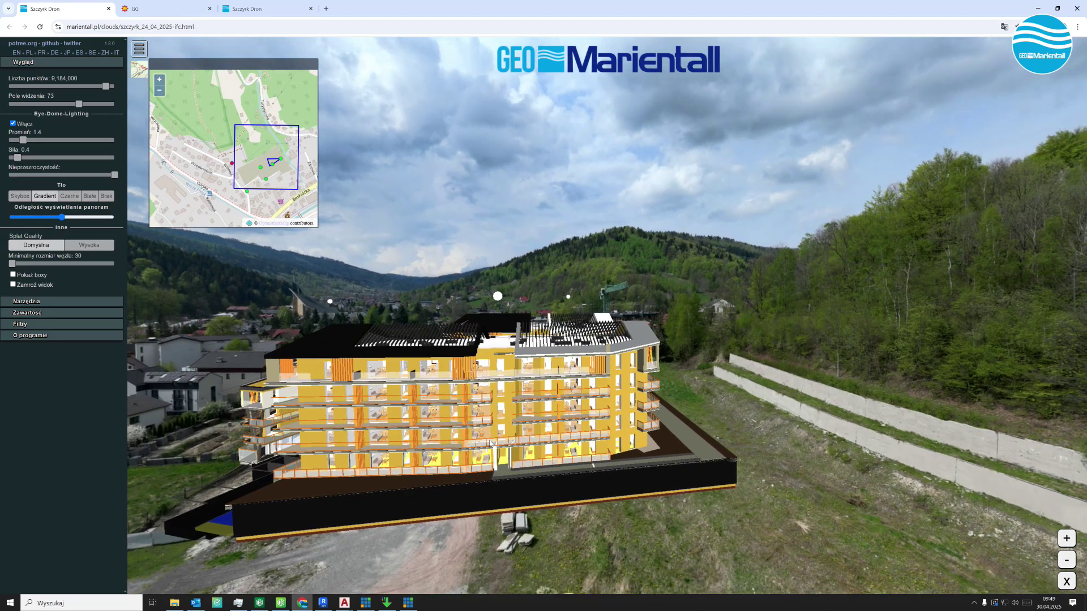
{"action": "scroll", "coordinate": [491, 444], "scroll_direction": "down", "scroll_amount": 3}
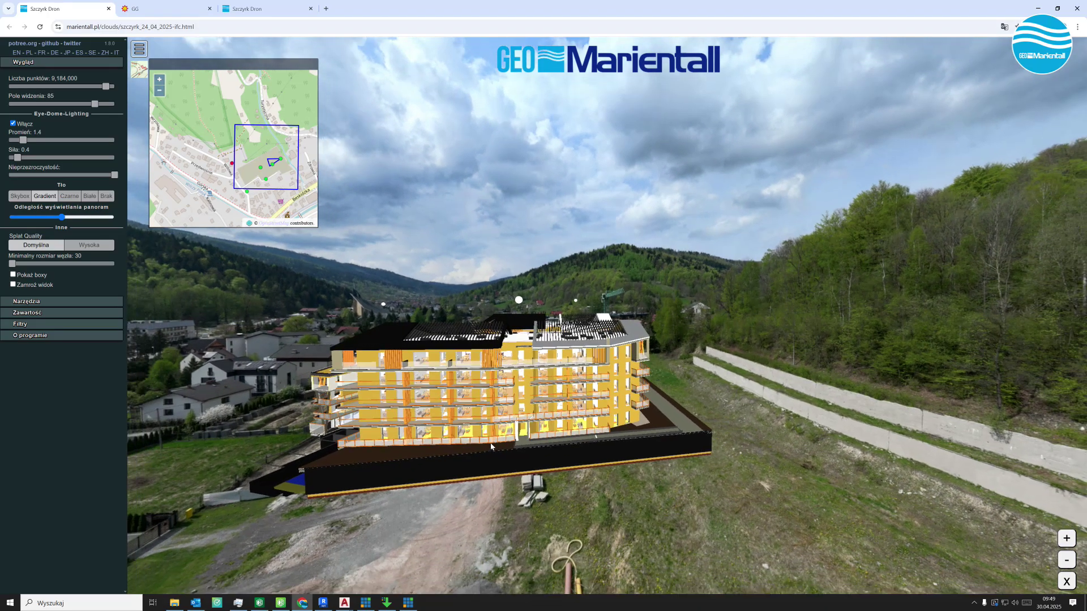
{"action": "scroll", "coordinate": [491, 447], "scroll_direction": "down", "scroll_amount": 3}
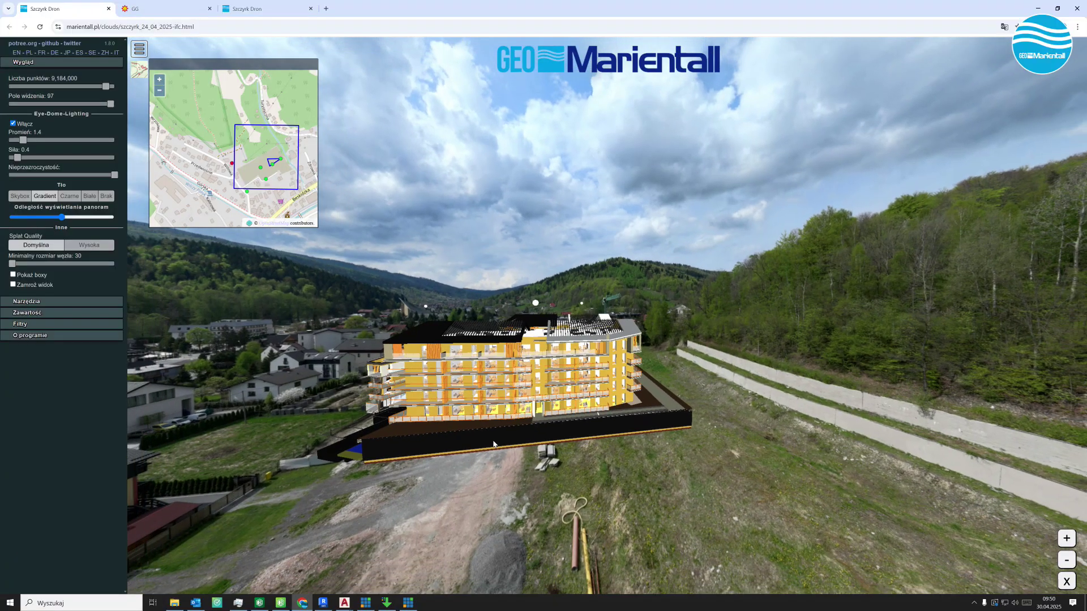
{"action": "scroll", "coordinate": [492, 444], "scroll_direction": "down", "scroll_amount": 1}
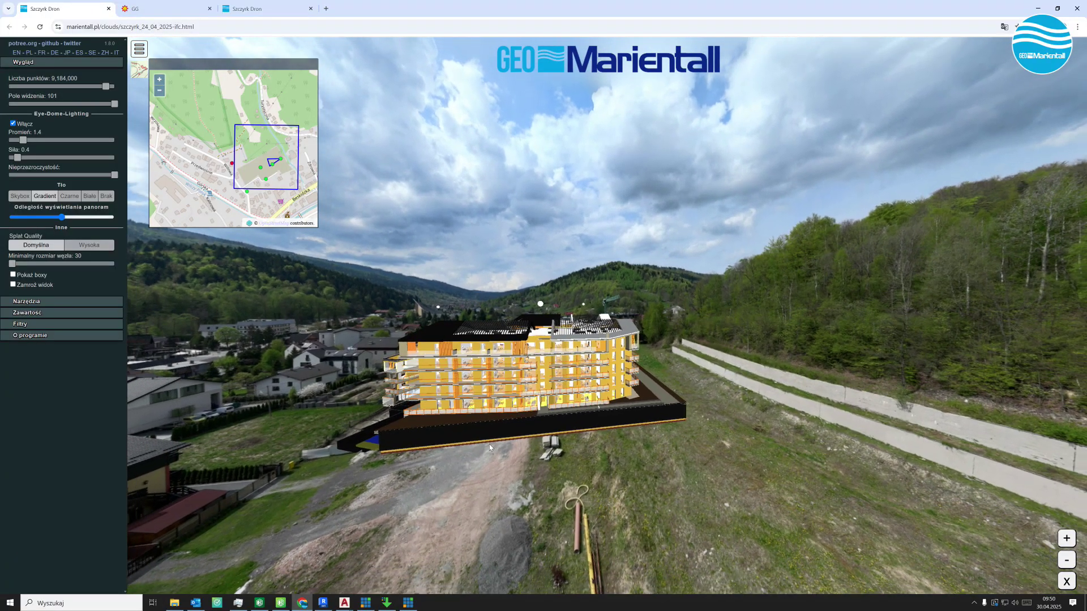
{"action": "mouse_move", "coordinate": [491, 443]}
{"action": "left_mouse_down"}
{"action": "mouse_move", "coordinate": [548, 524]}
{"action": "mouse_move", "coordinate": [530, 527]}
{"action": "left_mouse_up"}
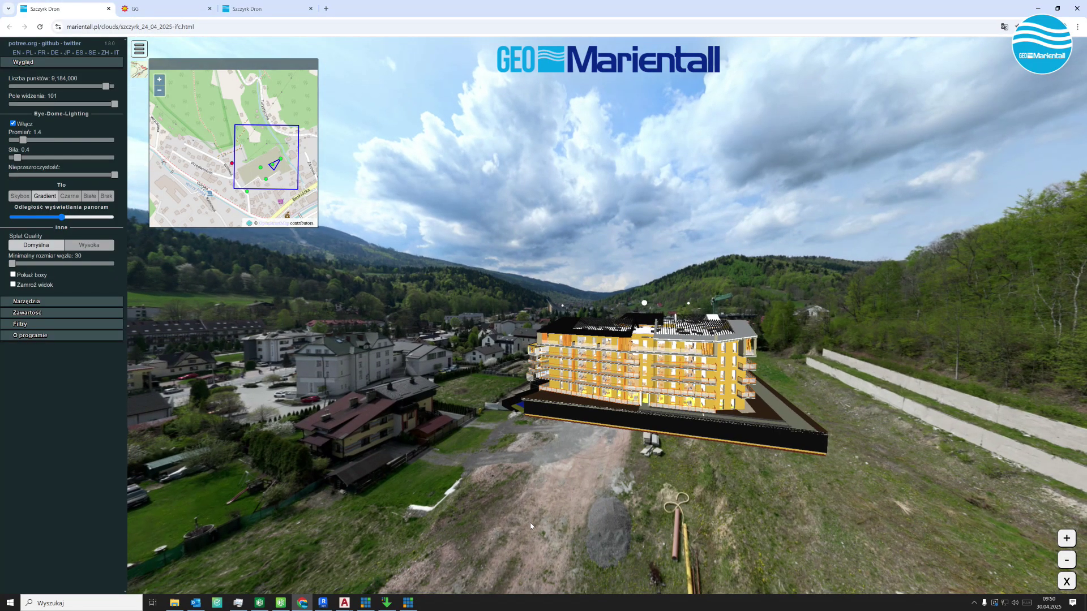
{"action": "left_click_drag", "start_coordinate": [545, 529], "coordinate": [559, 532]}
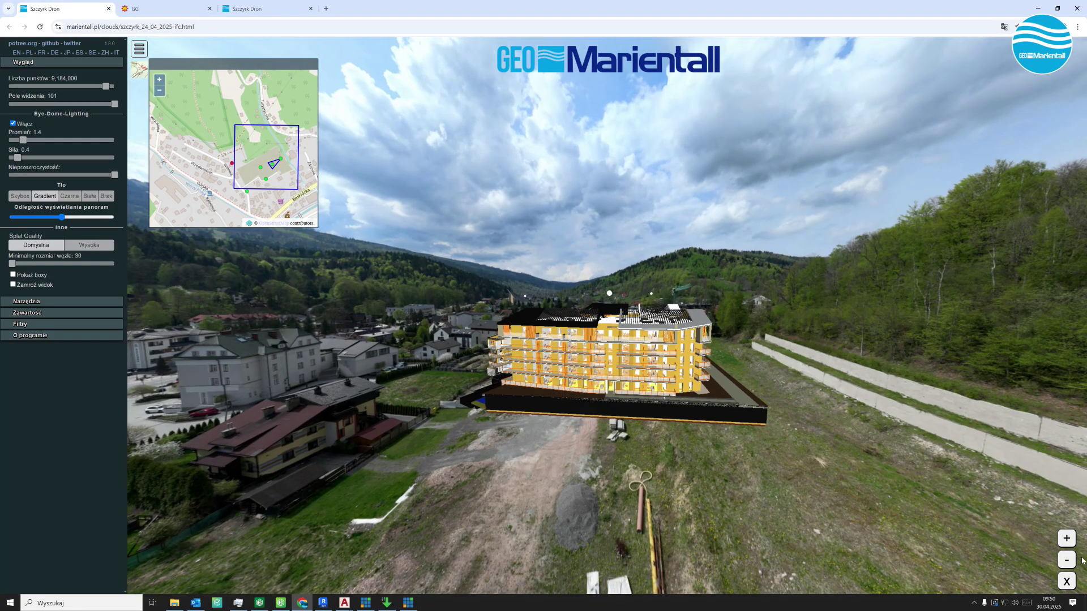
{"action": "left_click", "coordinate": [1066, 583]}
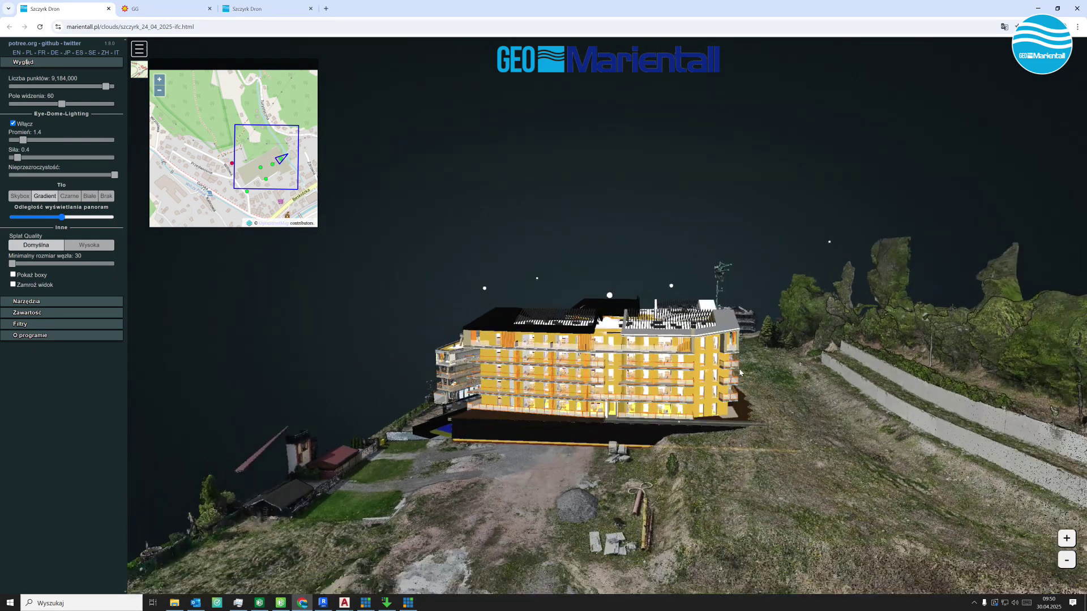
Orbit in close around the apartment buildings from several oblique angles
{"action": "mouse_move", "coordinate": [632, 449]}
{"action": "left_mouse_down"}
{"action": "mouse_move", "coordinate": [481, 456]}
{"action": "mouse_move", "coordinate": [695, 460]}
{"action": "mouse_move", "coordinate": [603, 451]}
{"action": "mouse_move", "coordinate": [581, 424]}
{"action": "left_mouse_up"}
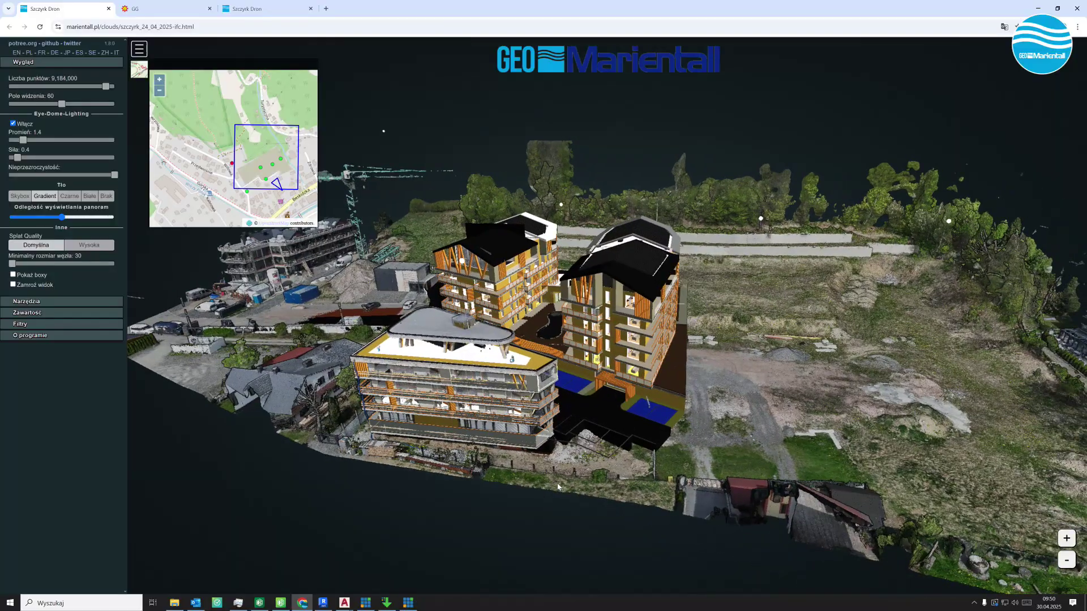
{"action": "left_click_drag", "start_coordinate": [558, 487], "coordinate": [722, 474]}
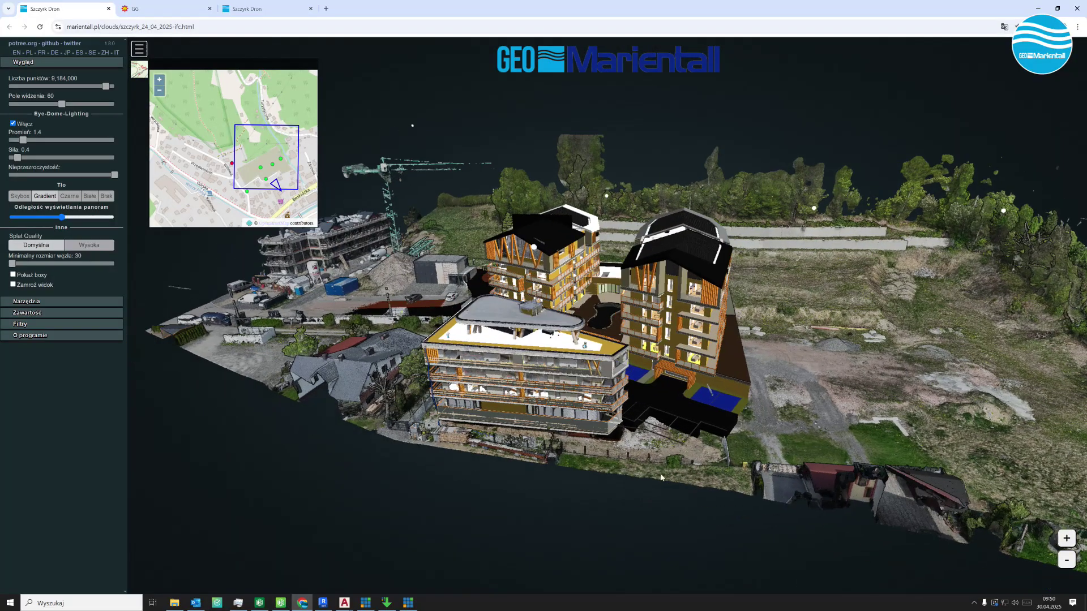
{"action": "left_click_drag", "start_coordinate": [589, 450], "coordinate": [731, 461]}
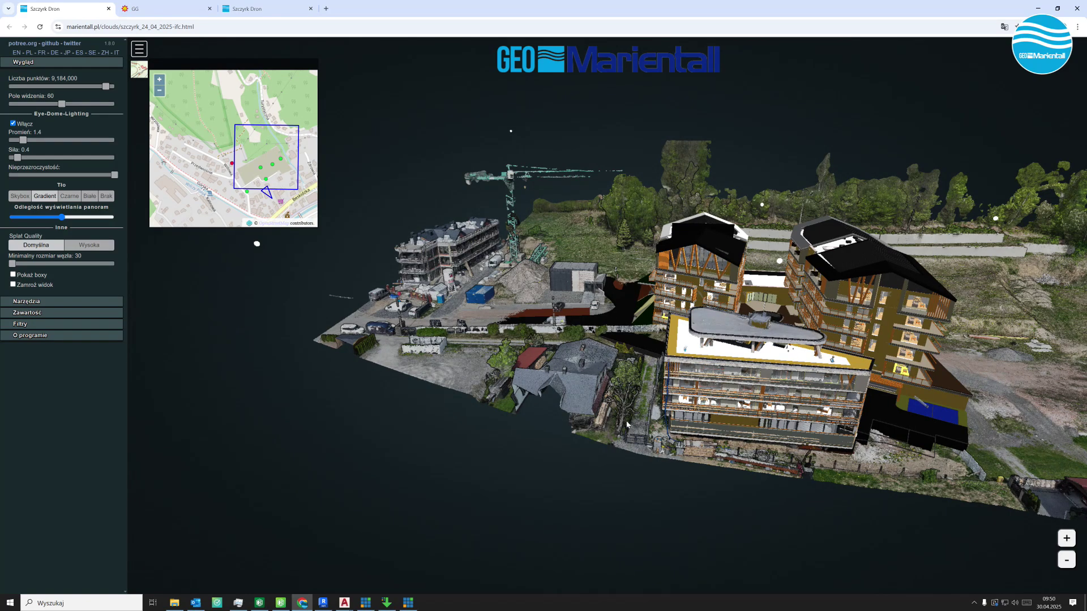
{"action": "mouse_move", "coordinate": [536, 415]}
{"action": "left_mouse_down"}
{"action": "mouse_move", "coordinate": [519, 386]}
{"action": "mouse_move", "coordinate": [719, 436]}
{"action": "left_mouse_up"}
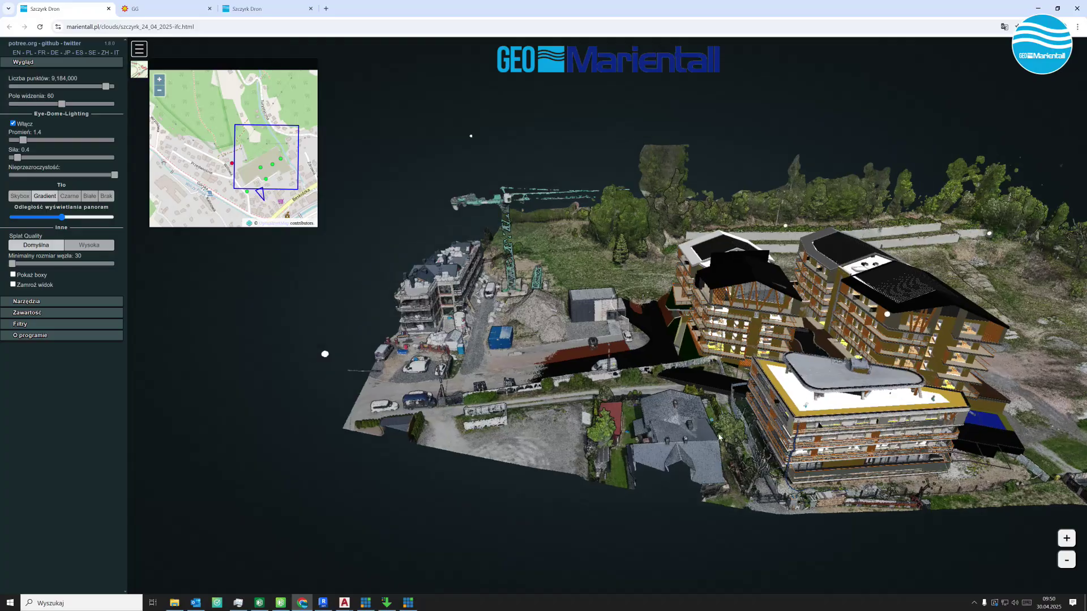
{"action": "mouse_move", "coordinate": [680, 402]}
{"action": "left_mouse_down"}
{"action": "mouse_move", "coordinate": [670, 451]}
{"action": "mouse_move", "coordinate": [573, 442]}
{"action": "left_mouse_up"}
Zoom and rotate out to an overview of the whole Szczyrk construction site
{"action": "scroll", "coordinate": [516, 443], "scroll_direction": "up", "scroll_amount": 2}
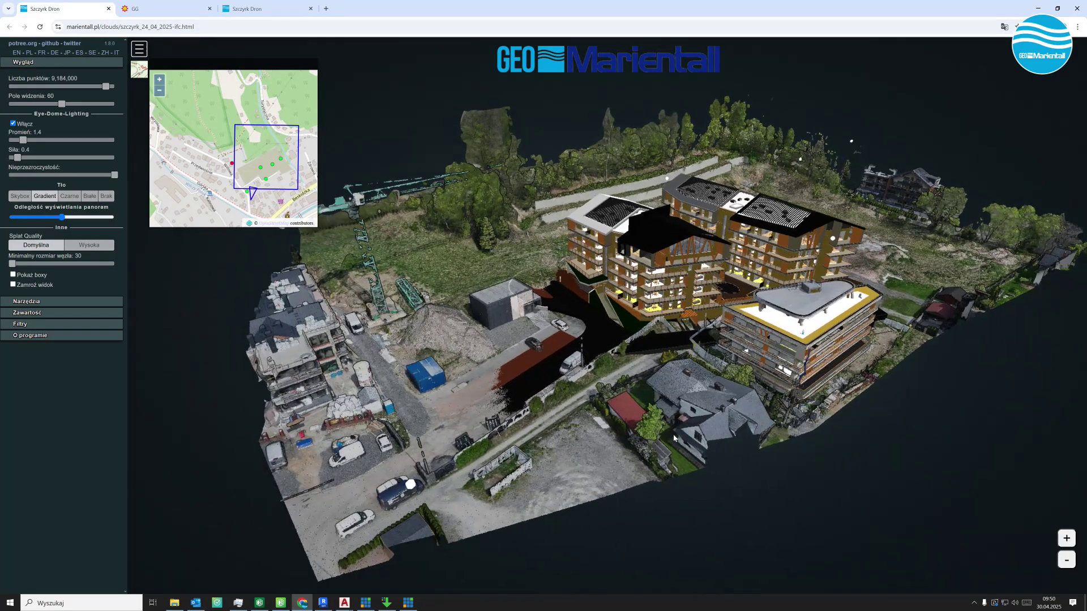
{"action": "scroll", "coordinate": [600, 419], "scroll_direction": "up", "scroll_amount": 1}
{"action": "scroll", "coordinate": [600, 419], "scroll_direction": "down", "scroll_amount": 2}
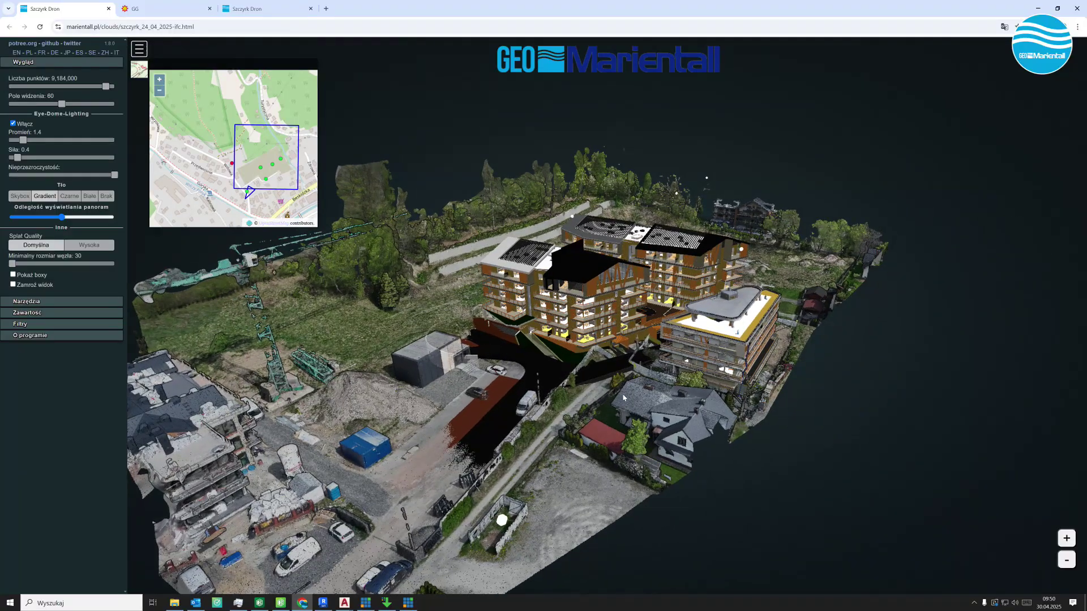
{"action": "left_click_drag", "start_coordinate": [542, 462], "coordinate": [753, 440]}
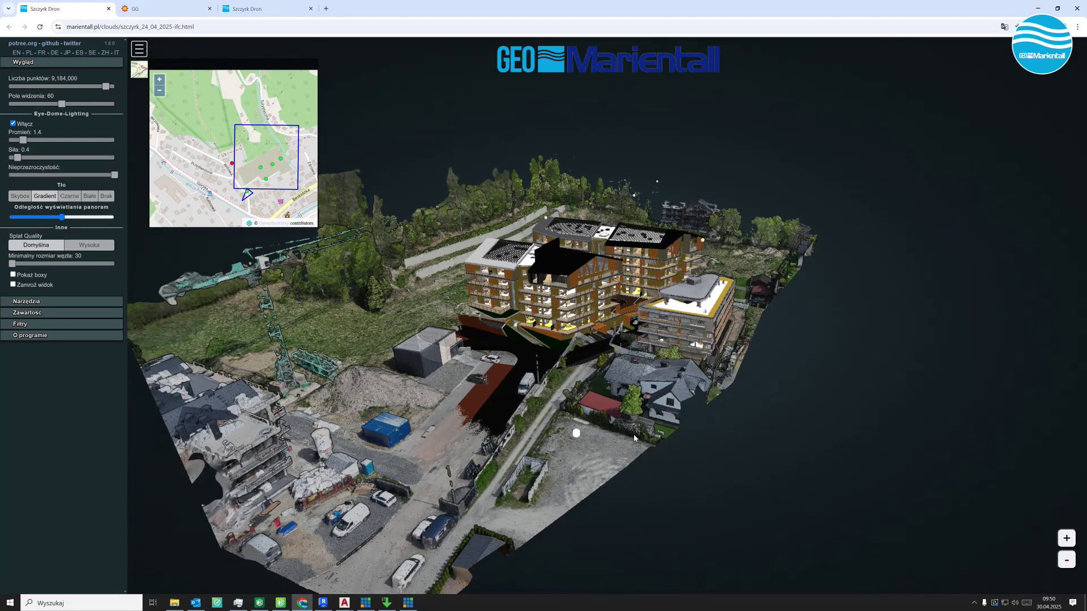
{"action": "left_click_drag", "start_coordinate": [606, 478], "coordinate": [627, 462]}
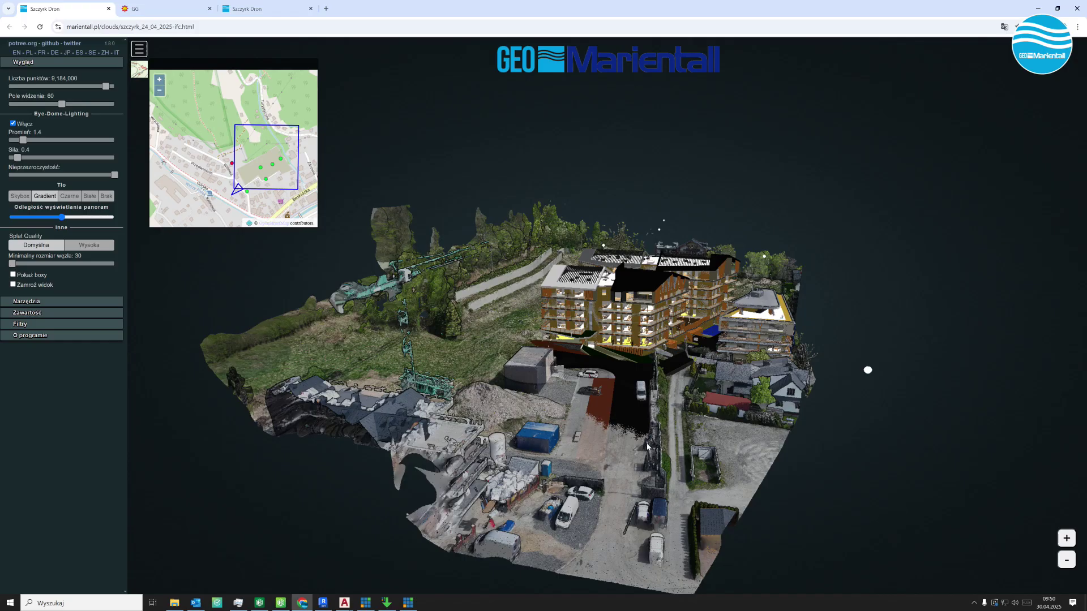
{"action": "left_click_drag", "start_coordinate": [656, 476], "coordinate": [693, 472]}
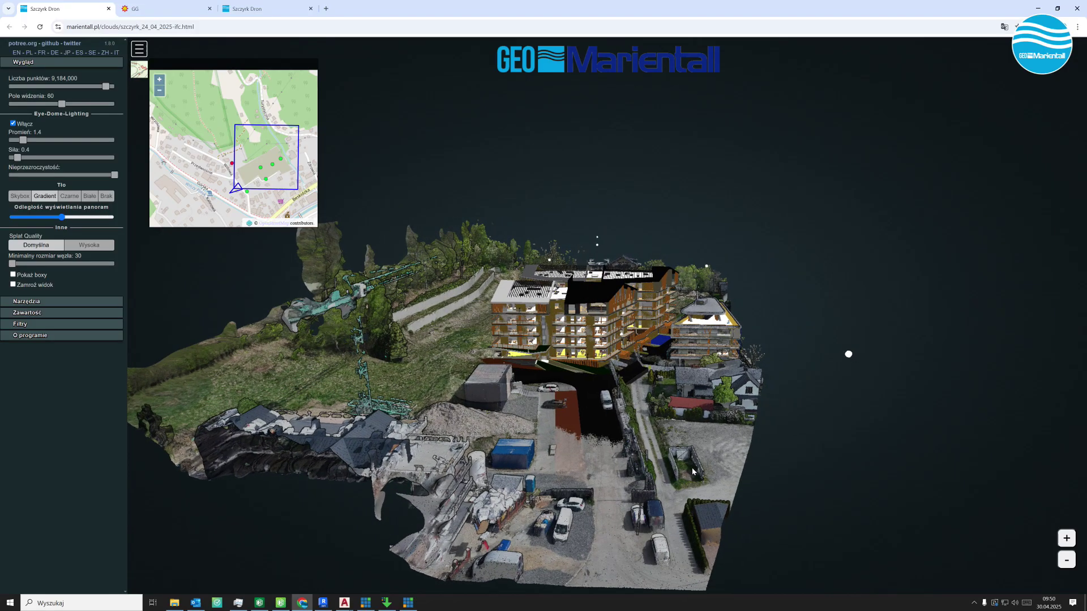